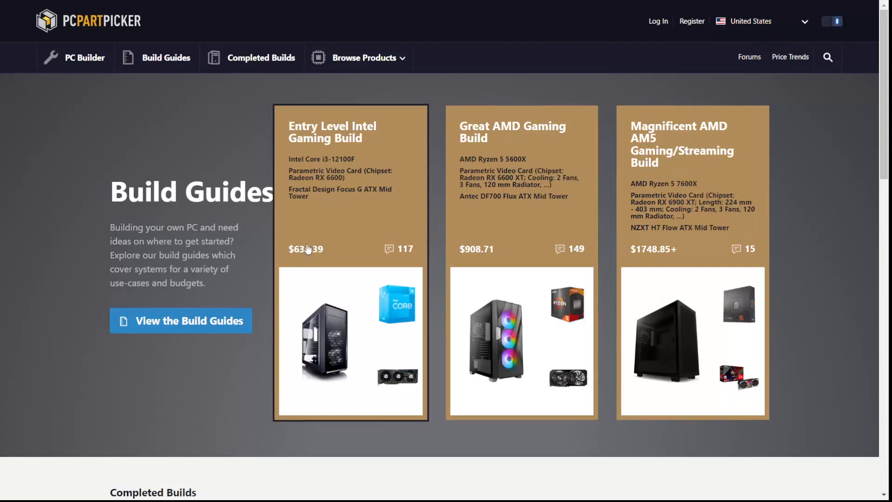
- Look through the home page's build guides, featured build and completed builds
scroll(94, 332, "down", 6)
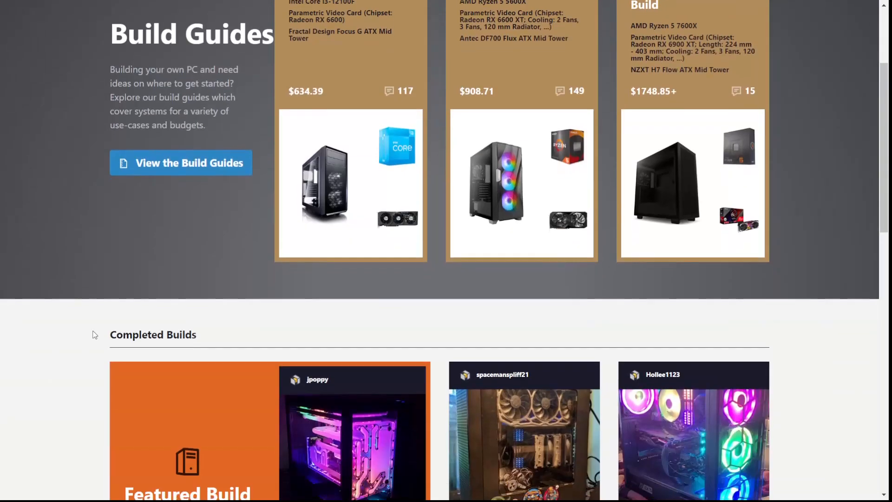
scroll(94, 335, "down", 3)
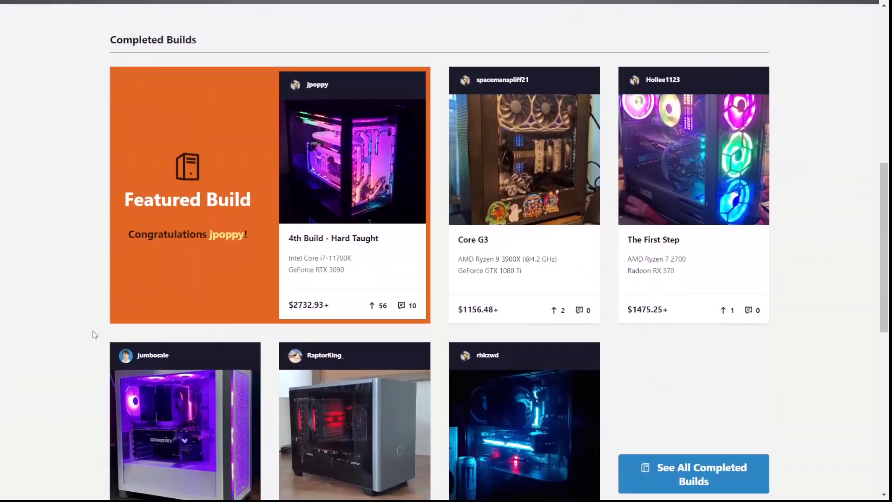
scroll(94, 334, "down", 1)
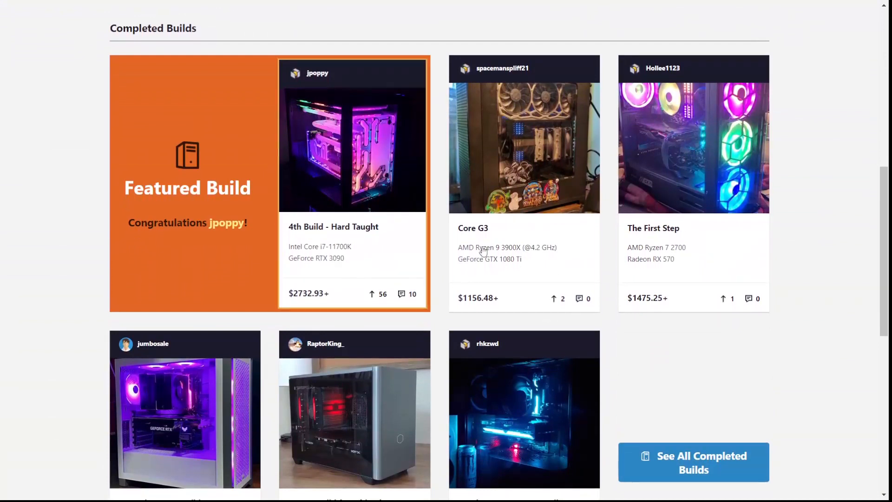
scroll(840, 404, "down", 2)
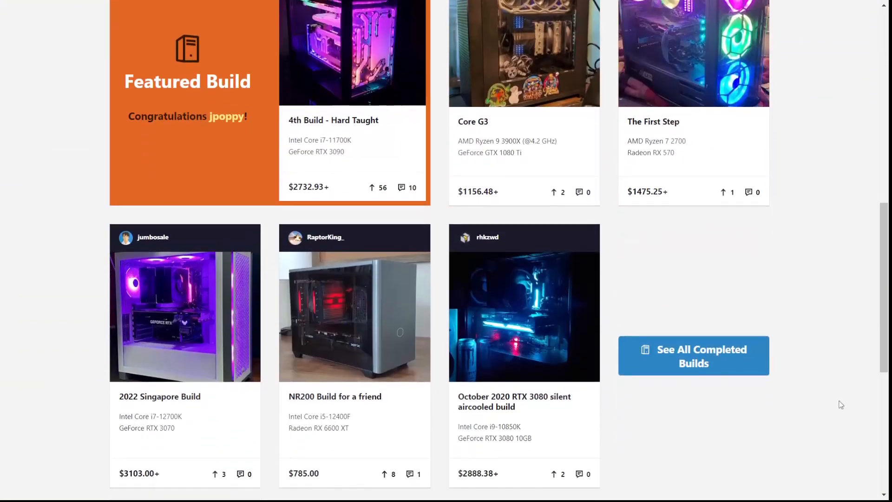
scroll(841, 405, "down", 7)
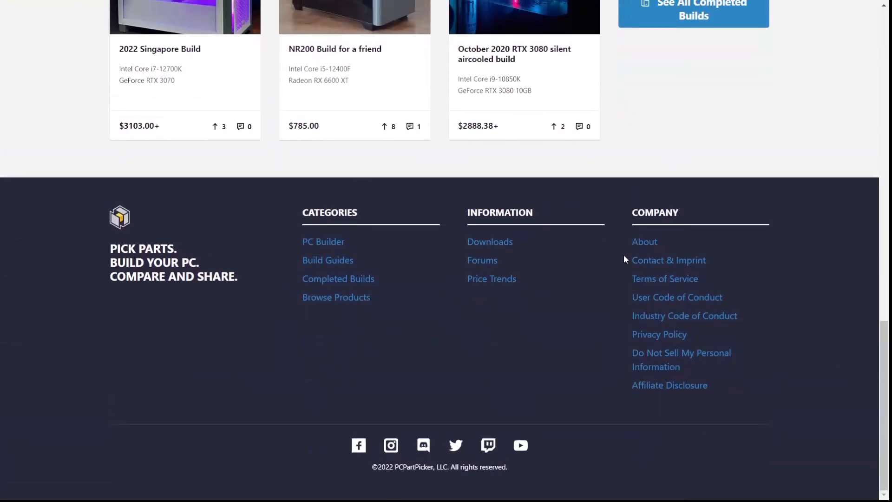
scroll(796, 156, "up", 12)
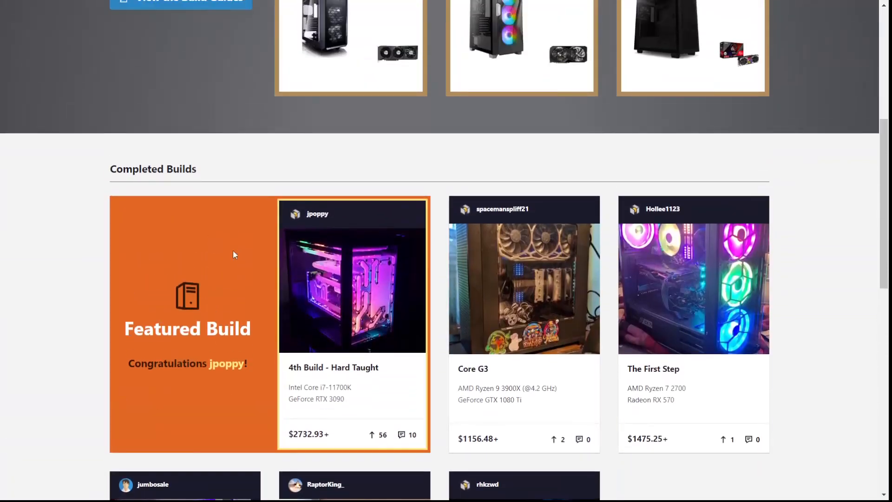
left_click_drag(123, 327, 254, 333)
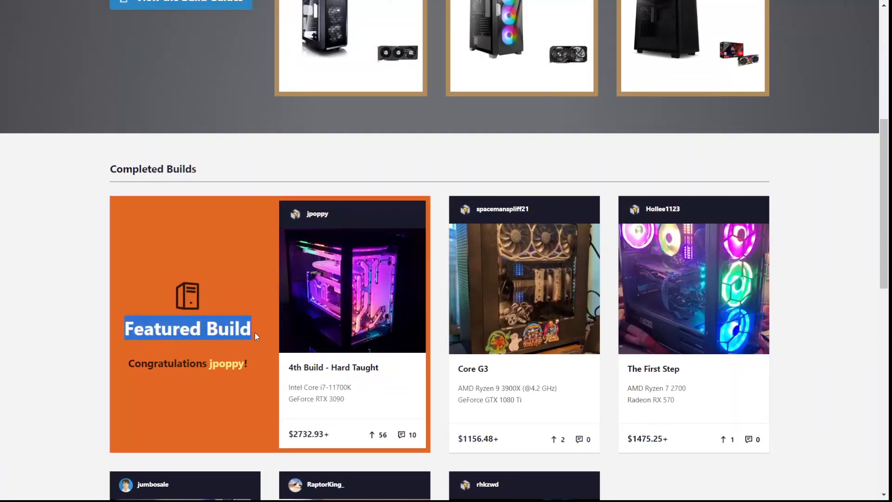
left_click(76, 312)
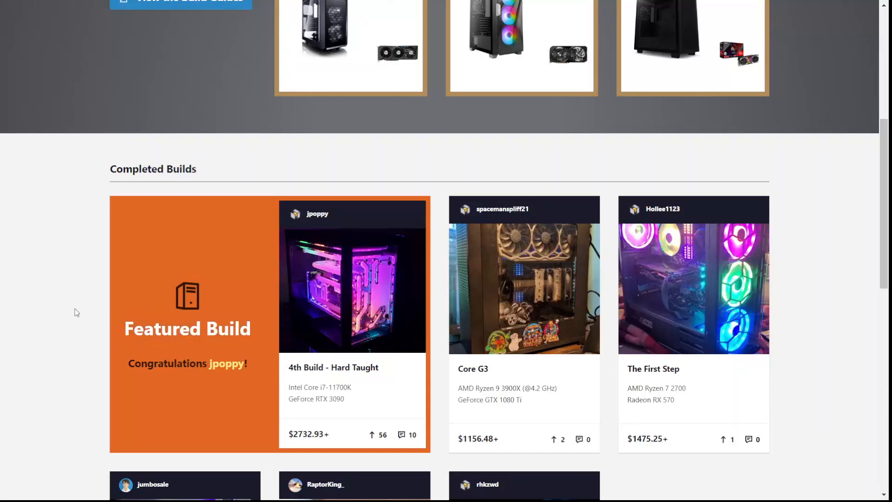
scroll(76, 312, "up", 3)
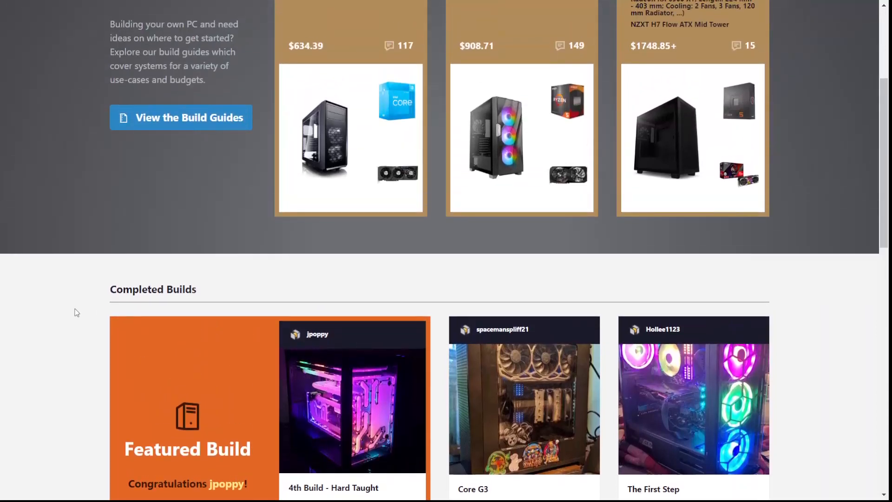
scroll(77, 312, "up", 5)
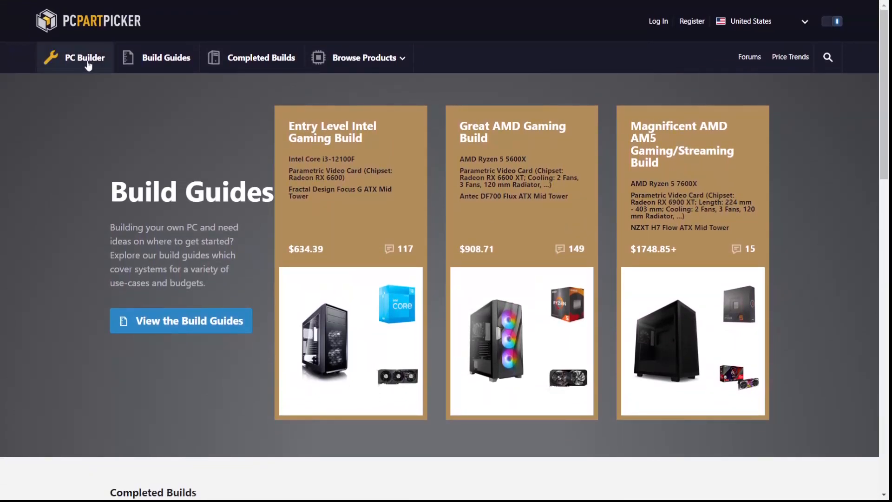
- Open the PC Builder, view its part list history and close the history again
left_click(89, 65)
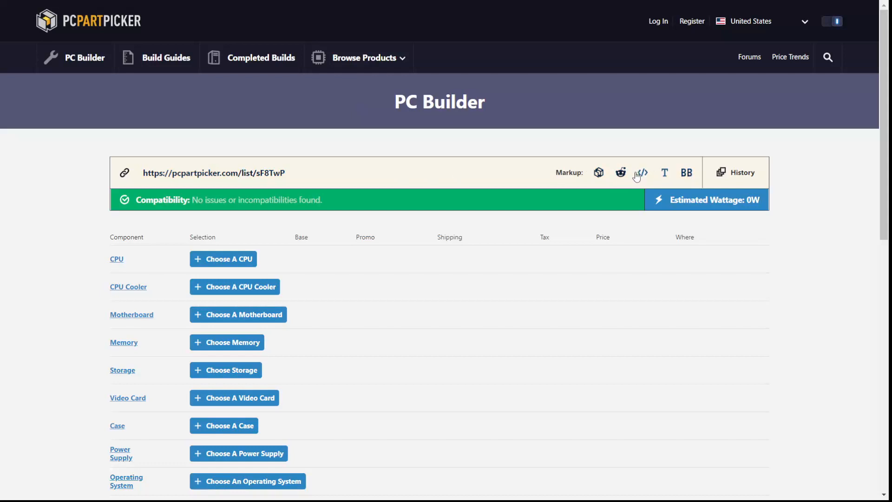
left_click(735, 176)
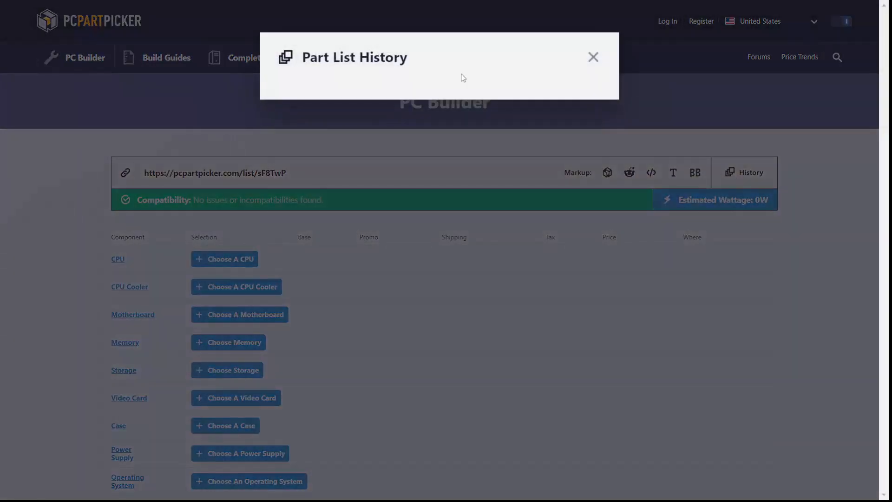
left_click(594, 57)
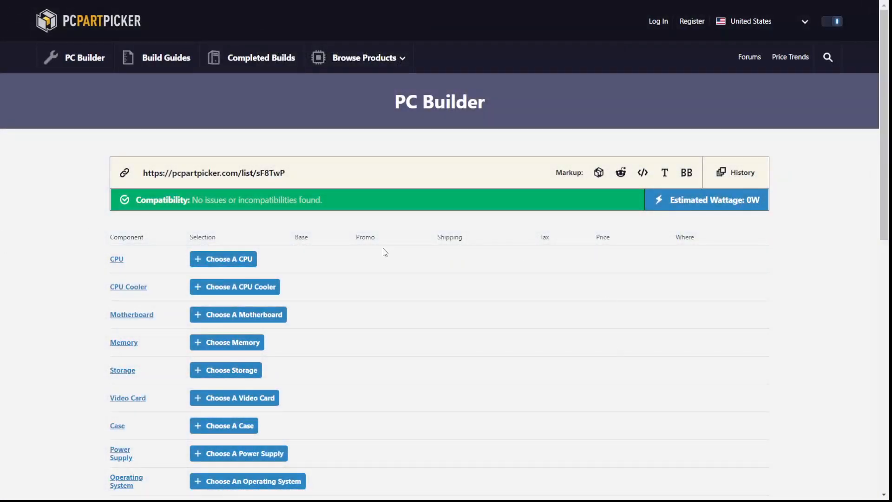
- Review the component categories of the PC build and open the CPU selection
scroll(283, 391, "down", 1)
scroll(287, 398, "down", 3)
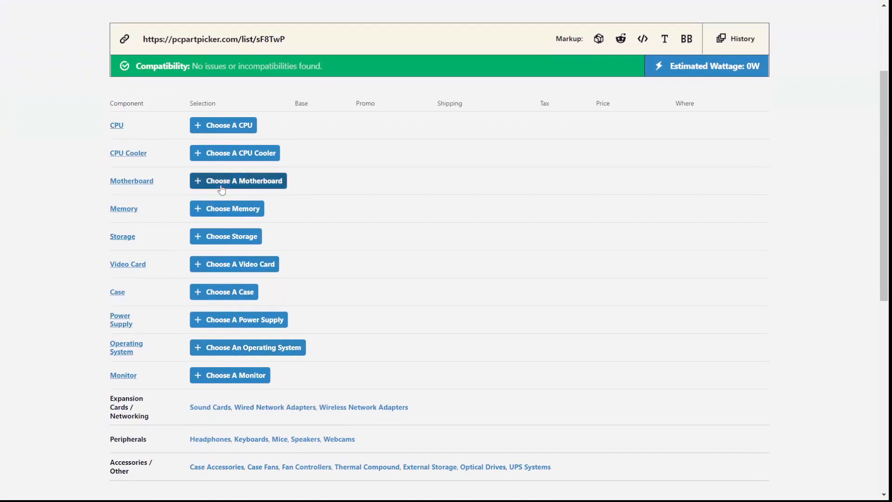
scroll(226, 329, "down", 10)
scroll(223, 325, "up", 13)
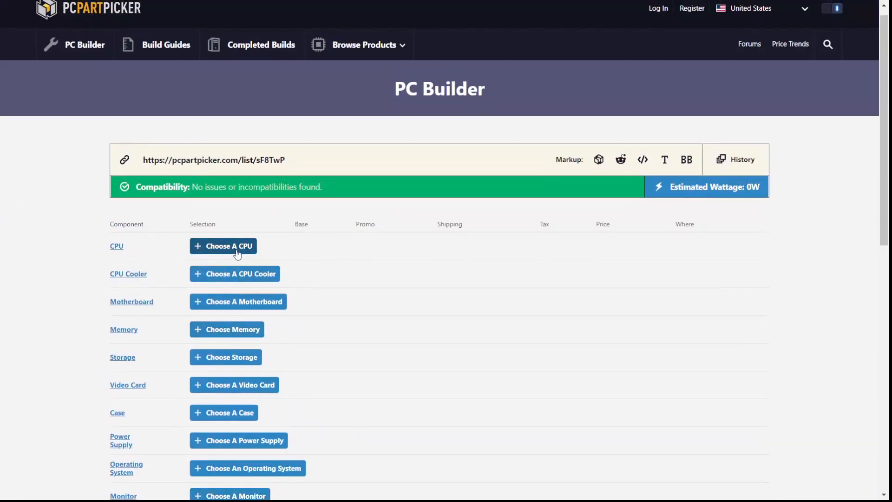
left_click(238, 254)
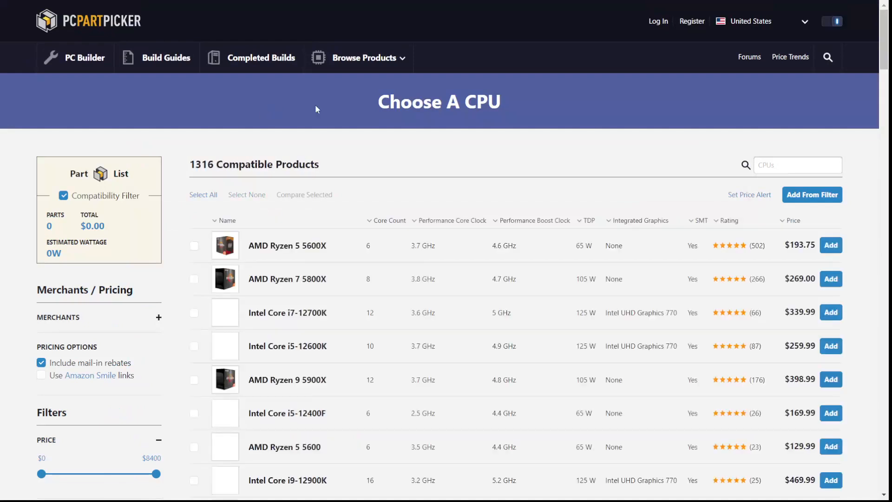
- Limit the CPU list to a price range of $0.00 to $144.91
scroll(362, 213, "down", 2)
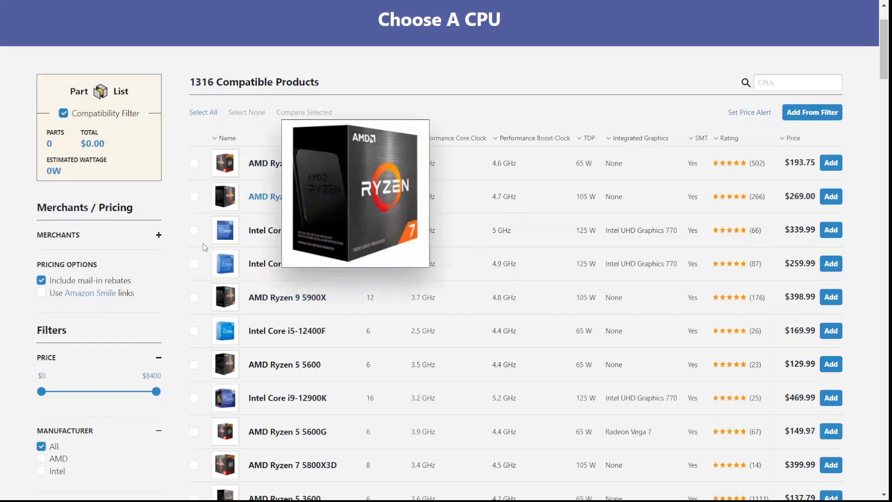
scroll(31, 364, "down", 2)
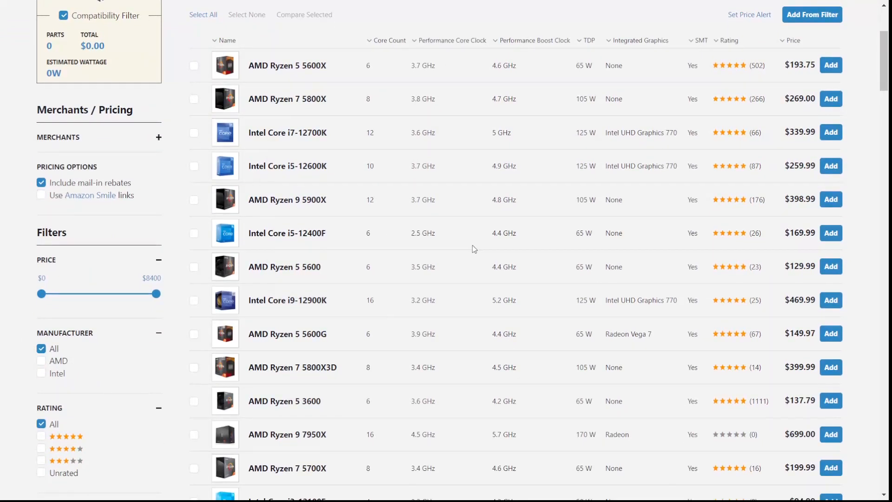
left_click_drag(785, 65, 816, 80)
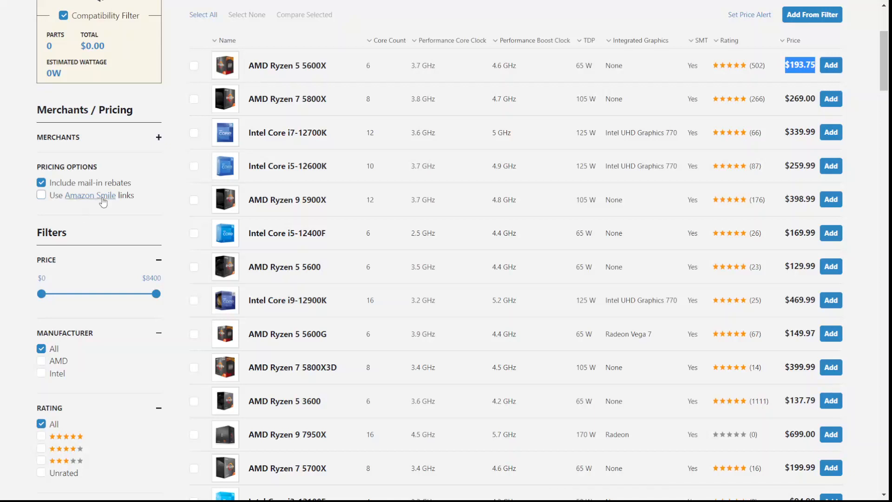
scroll(4, 267, "down", 1)
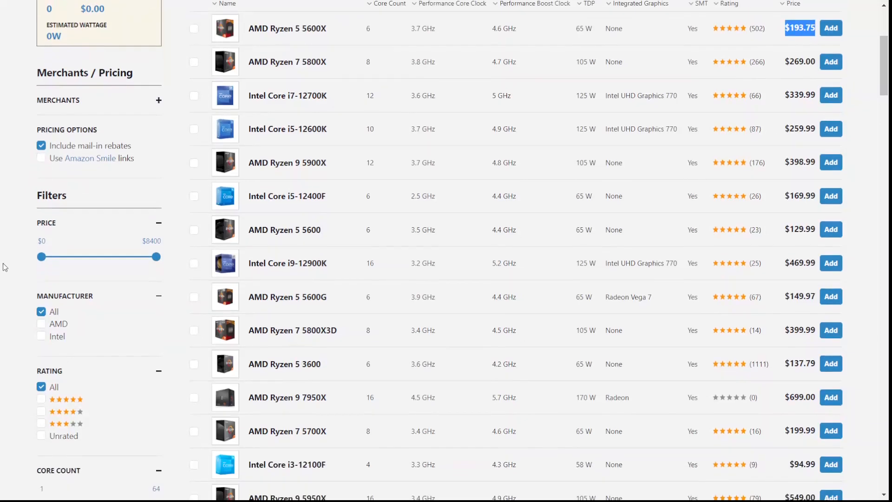
scroll(5, 267, "down", 3)
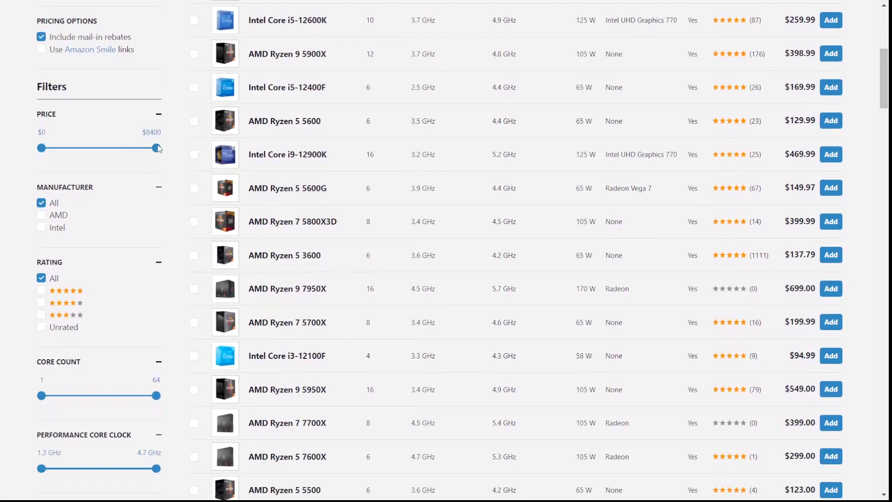
left_click_drag(158, 147, 66, 159)
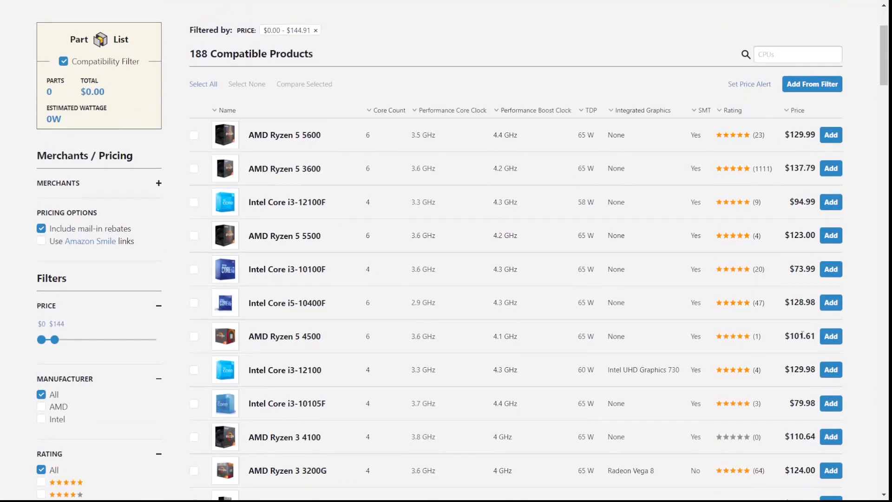
- Filter the CPU list by the manufacturer Intel and look over the matching processors
scroll(534, 307, "down", 2)
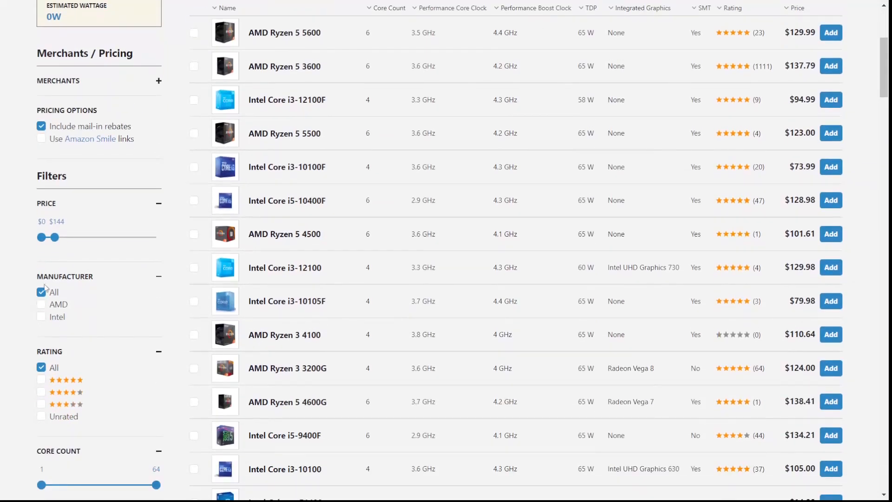
left_click(42, 317)
scroll(12, 243, "up", 3)
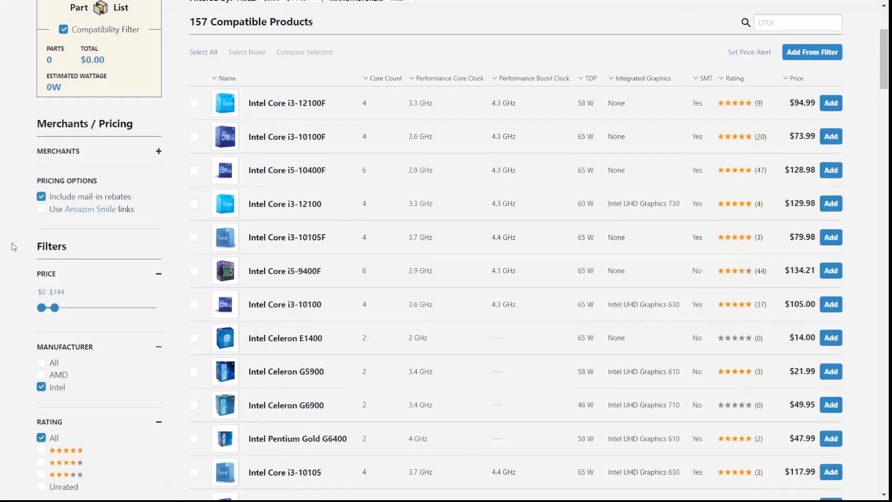
scroll(12, 242, "down", 2)
scroll(12, 243, "down", 2)
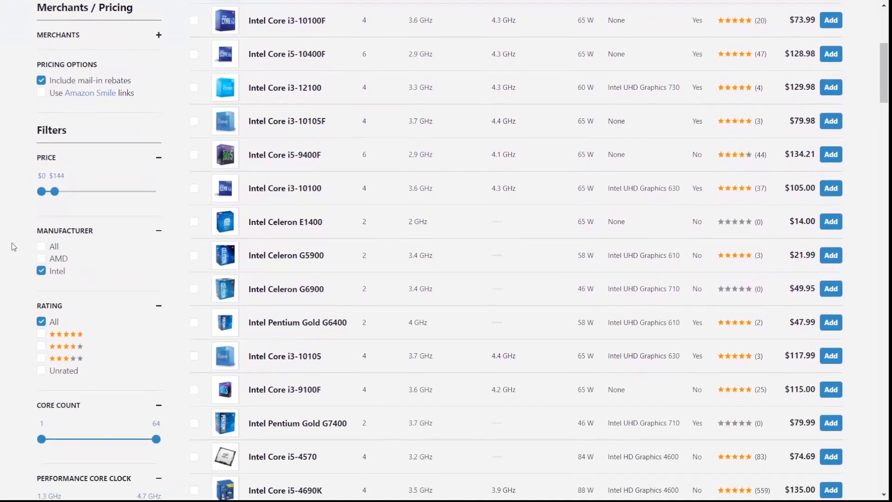
- Add AMD to the manufacturer filter and remove Intel, so only AMD processors are listed
left_click(42, 277)
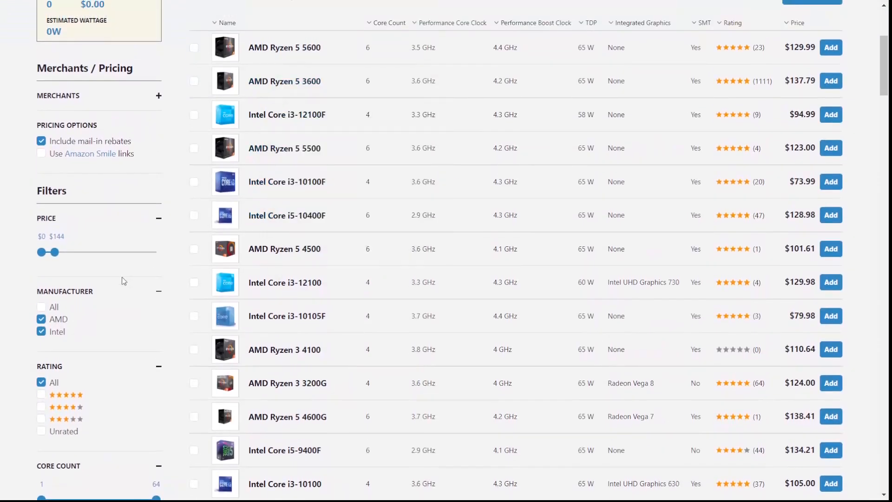
left_click(41, 331)
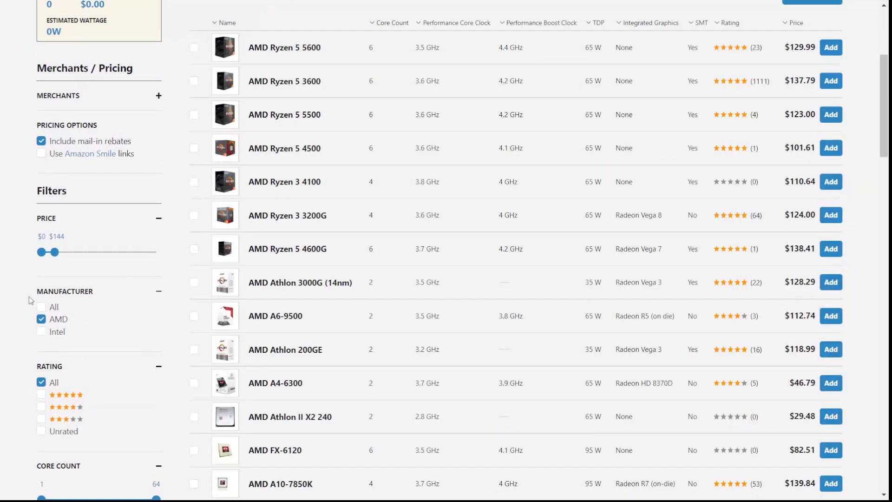
scroll(29, 296, "up", 2)
- Restrict the CPU list to processors with a 5-star rating
scroll(29, 297, "down", 4)
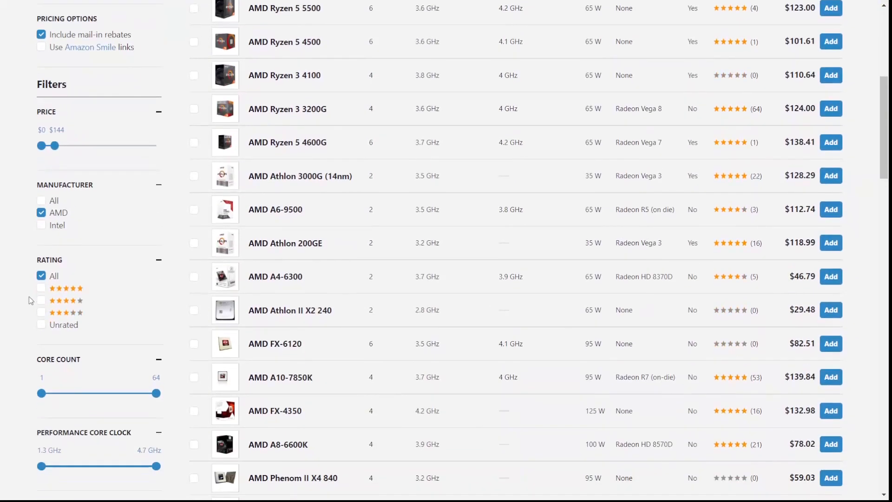
scroll(94, 221, "down", 3)
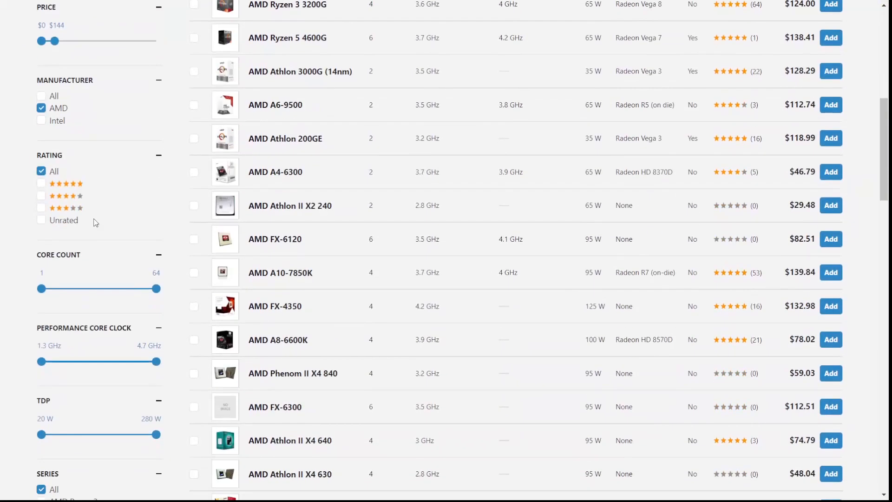
left_click(73, 186)
scroll(288, 218, "up", 3)
scroll(289, 218, "up", 3)
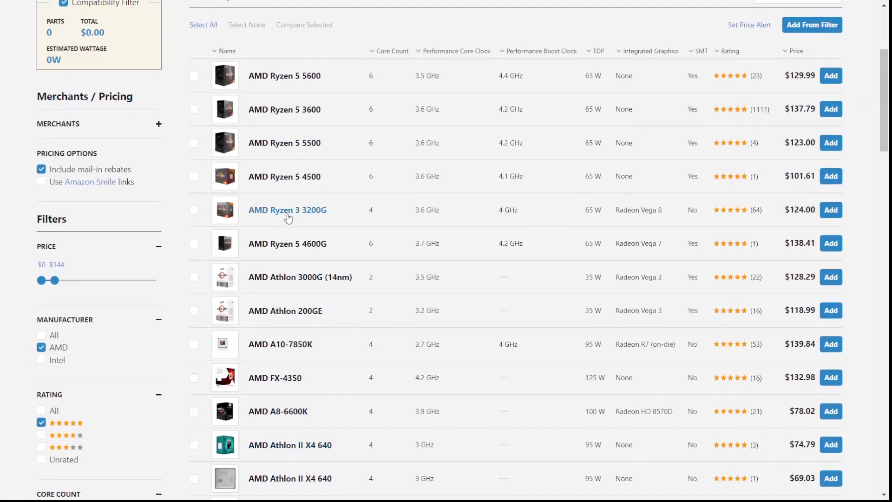
- Raise the minimum core count in the CPU filters to 6, keeping the range up to 64
scroll(324, 283, "down", 5)
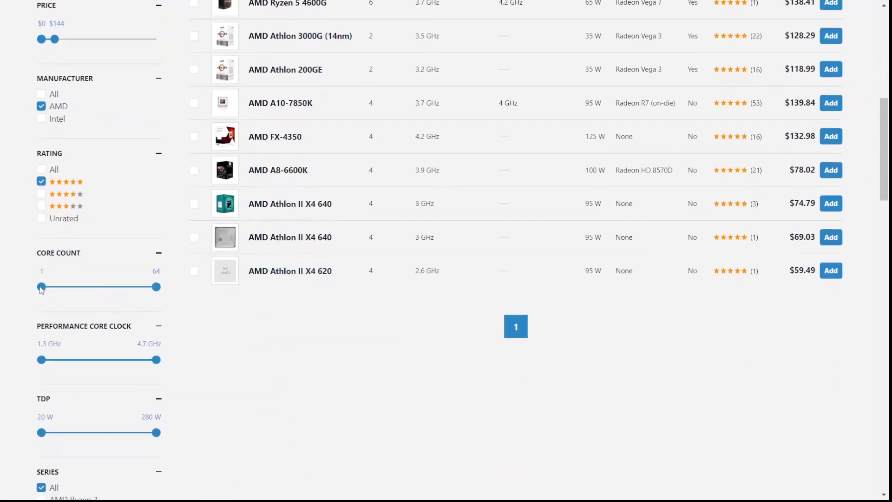
left_click_drag(41, 288, 54, 289)
scroll(298, 292, "up", 7)
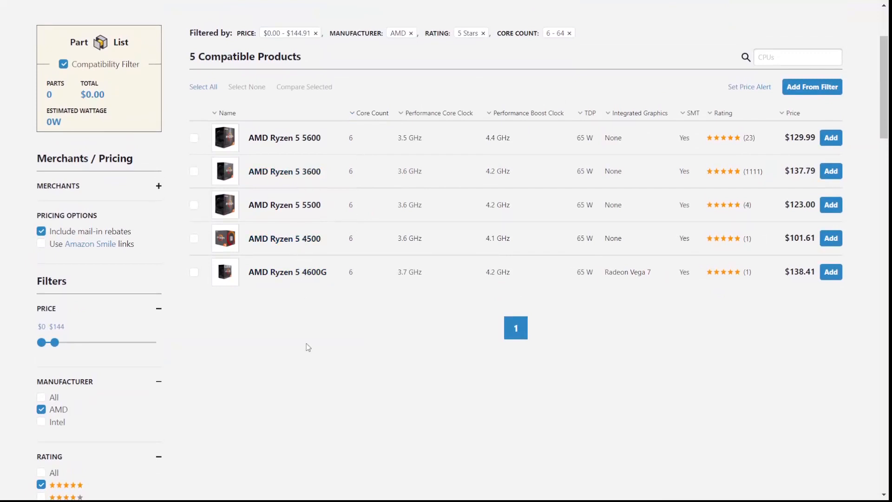
- Look through the remaining CPU filters, expanding the full Series and Core Family lists
scroll(305, 346, "down", 7)
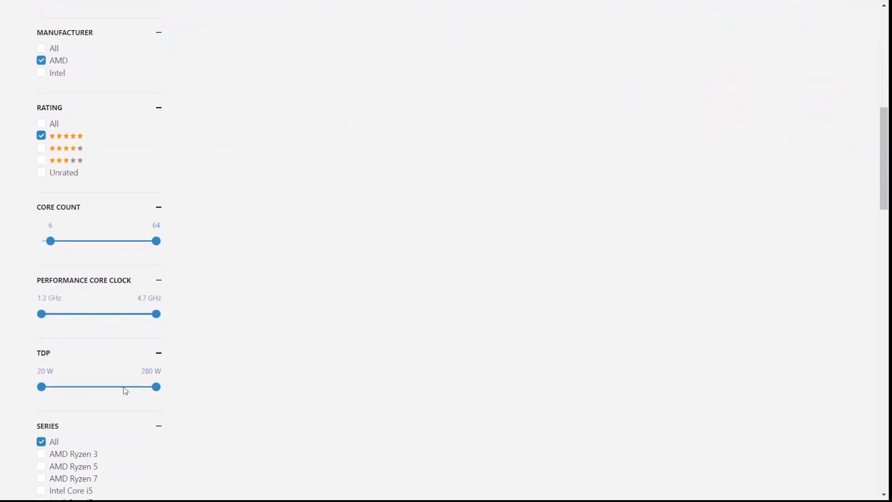
scroll(126, 392, "down", 2)
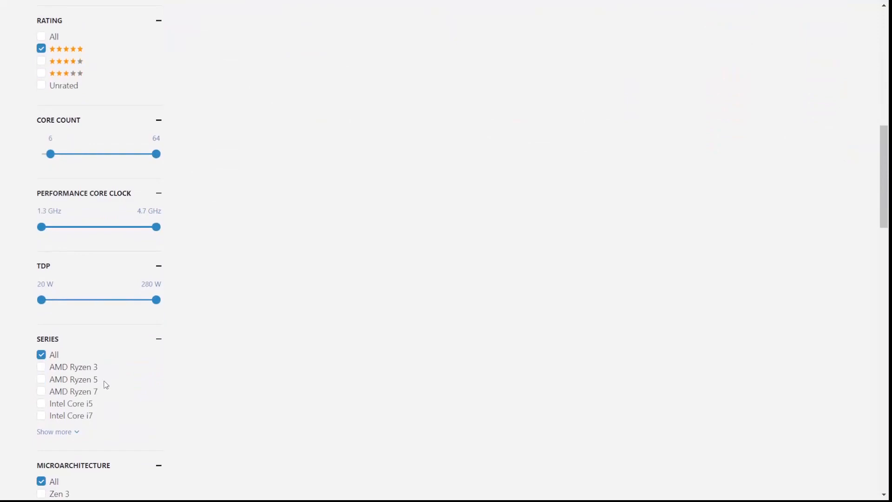
scroll(106, 385, "down", 3)
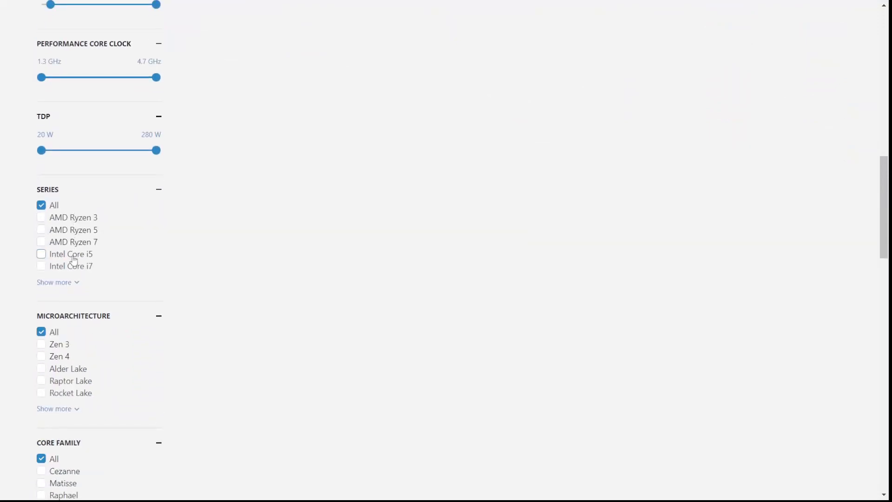
left_click(64, 283)
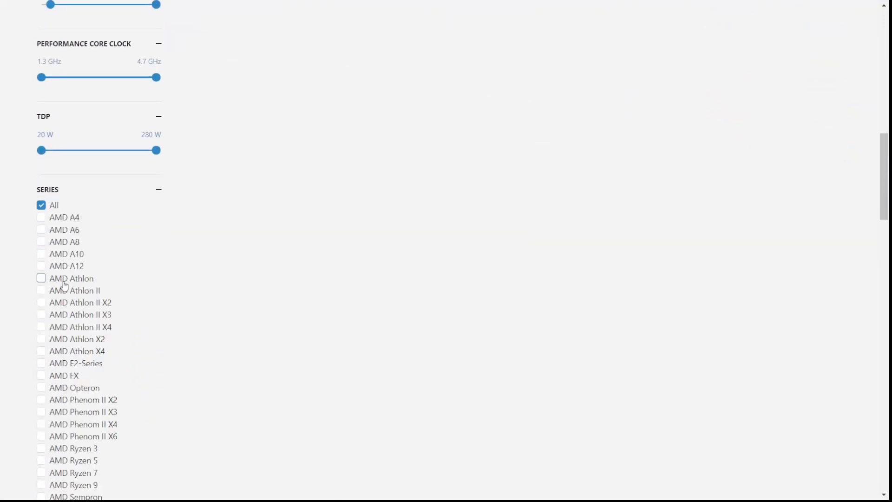
scroll(119, 392, "down", 10)
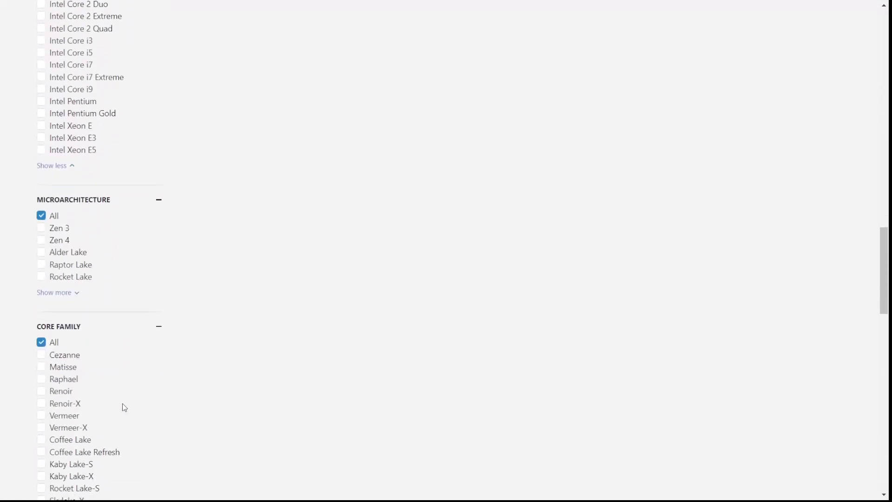
scroll(64, 285, "down", 3)
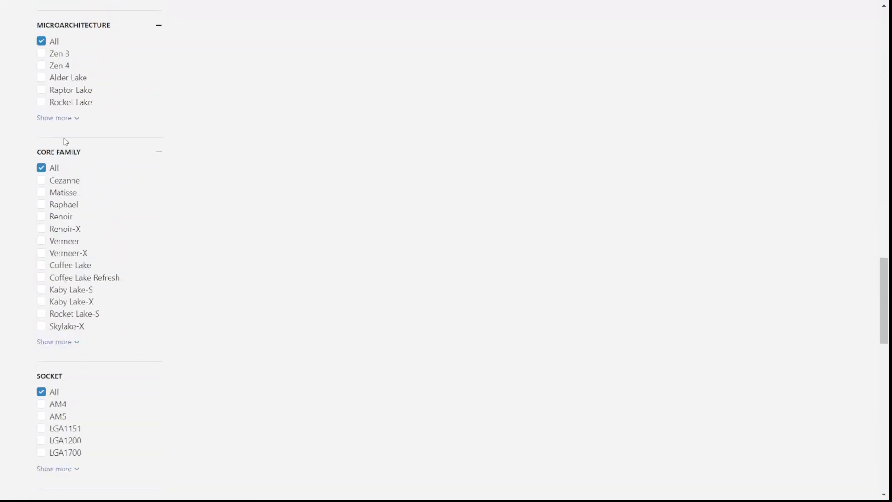
left_click(64, 342)
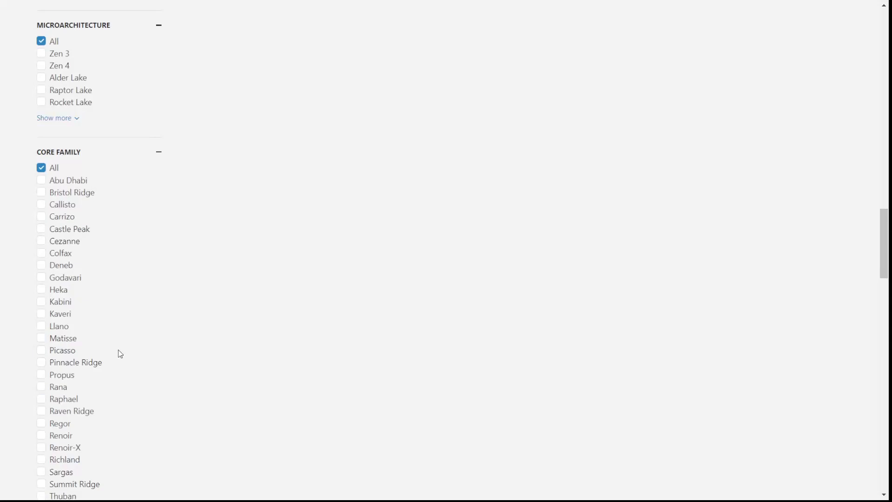
scroll(120, 354, "down", 15)
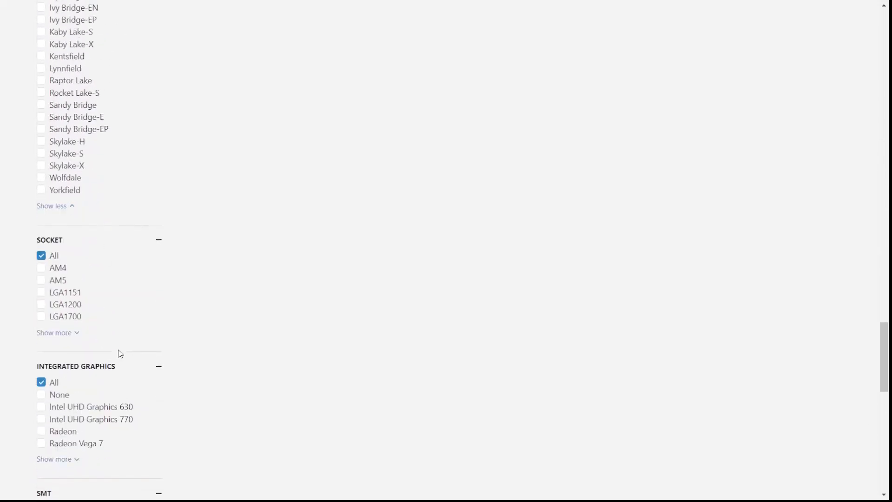
scroll(112, 335, "down", 1)
scroll(79, 291, "down", 2)
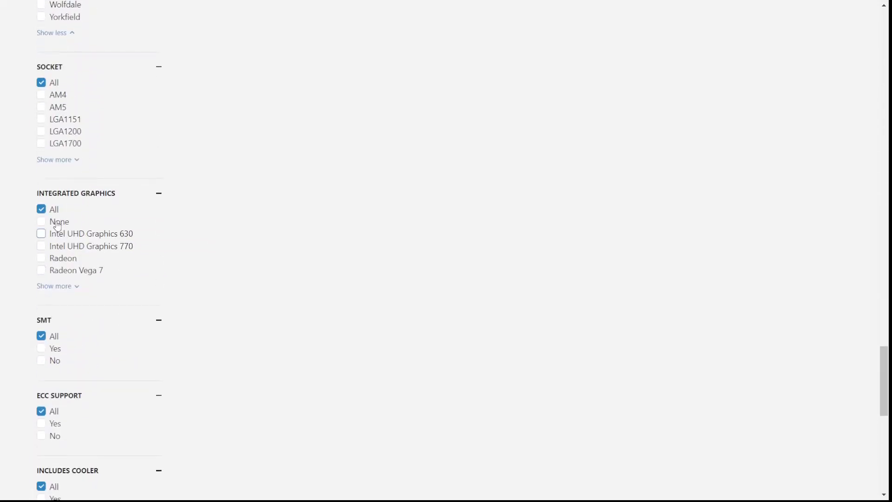
- Restrict the CPU list to processors that include a cooler
scroll(69, 289, "down", 2)
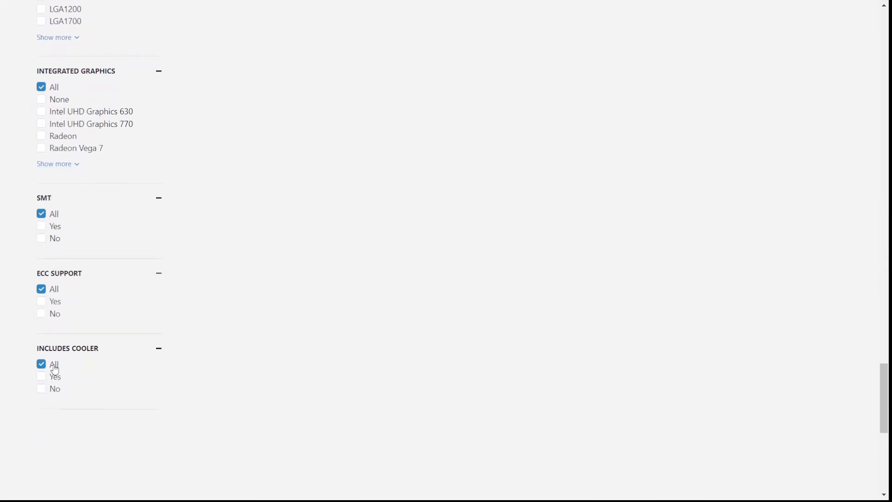
left_click(54, 377)
scroll(331, 256, "up", 10)
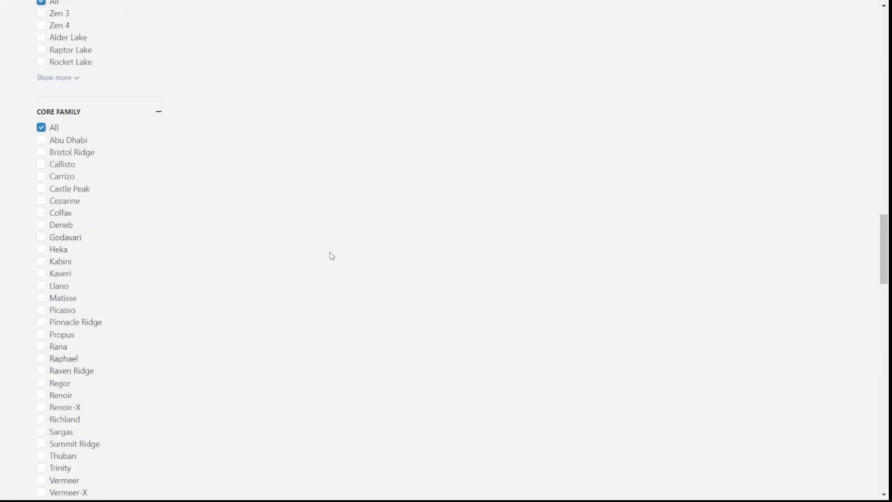
scroll(331, 256, "up", 15)
- Add the AMD Ryzen 5 5600 from the filtered CPU list to the build
scroll(330, 255, "down", 1)
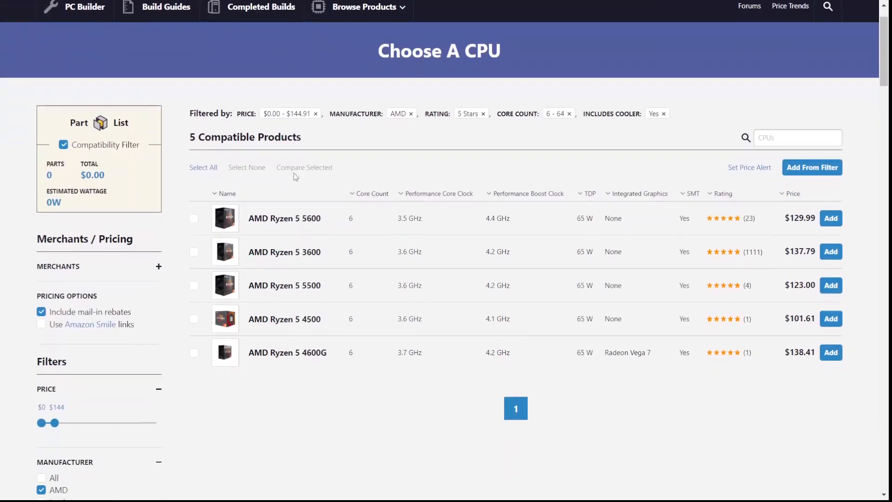
scroll(338, 306, "up", 1)
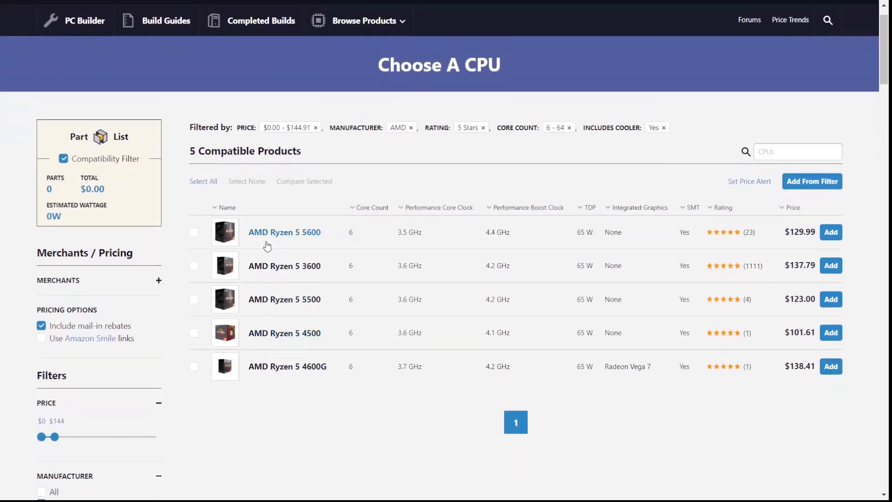
left_click(830, 234)
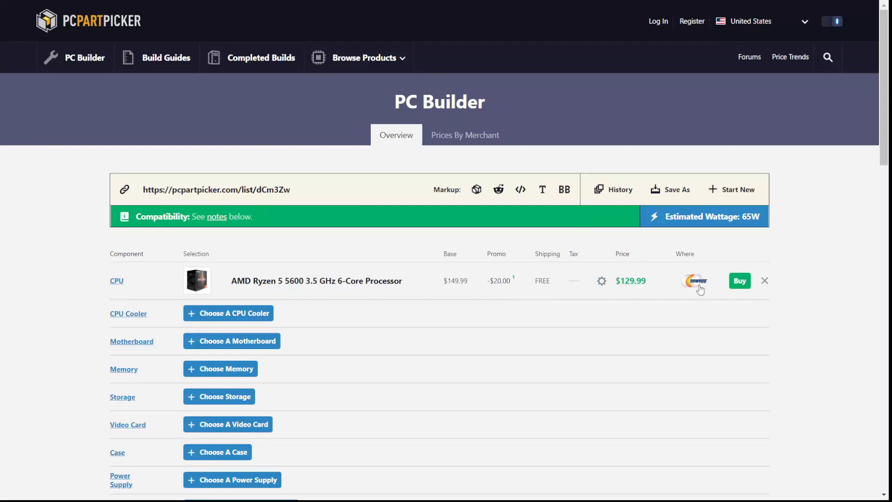
- Check the total price of the part list below the components
scroll(729, 326, "down", 8)
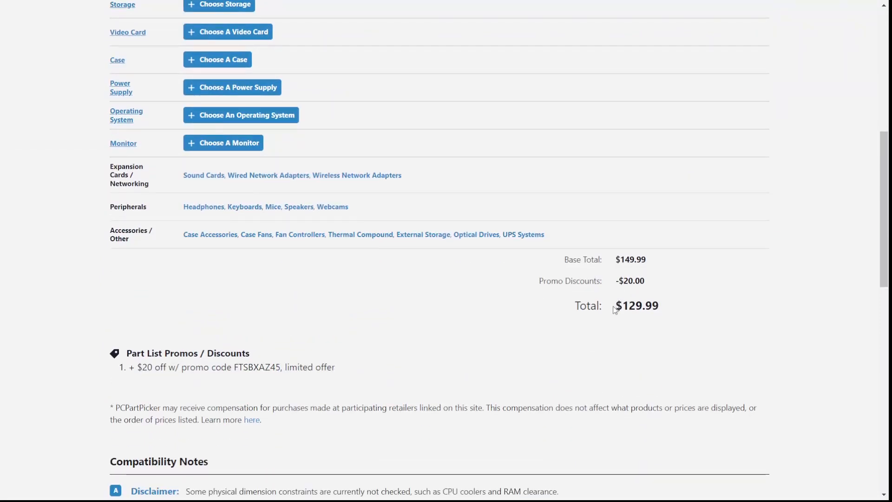
left_click_drag(615, 309, 673, 297)
left_click(676, 296)
scroll(537, 229, "up", 5)
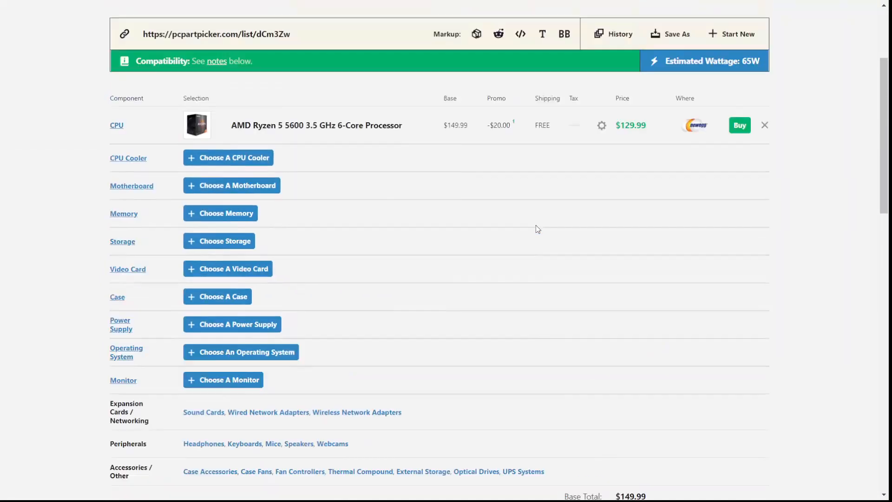
scroll(537, 229, "up", 3)
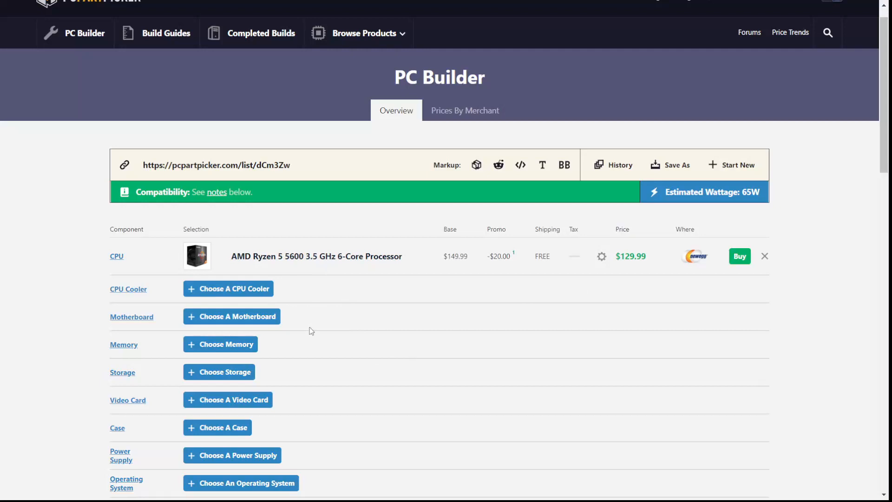
- Open the motherboard selection for the build and filter it by the manufacturers Asus and Gigabyte
scroll(309, 327, "down", 1)
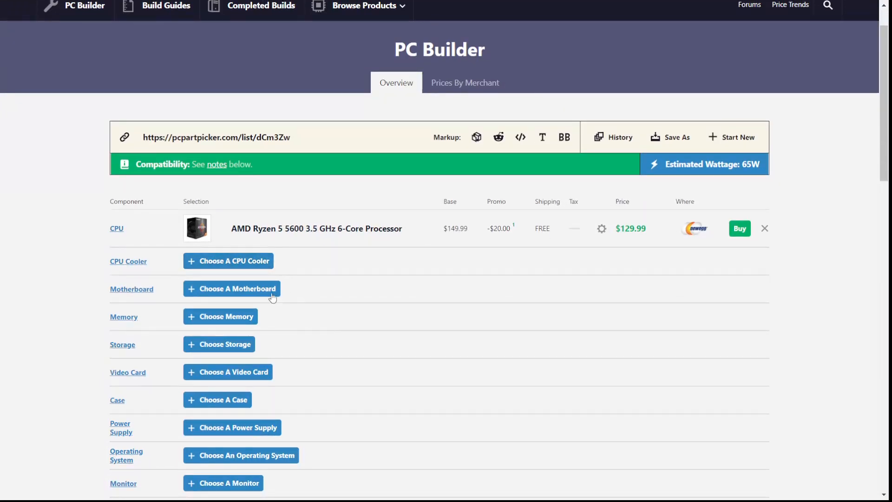
left_click(272, 297)
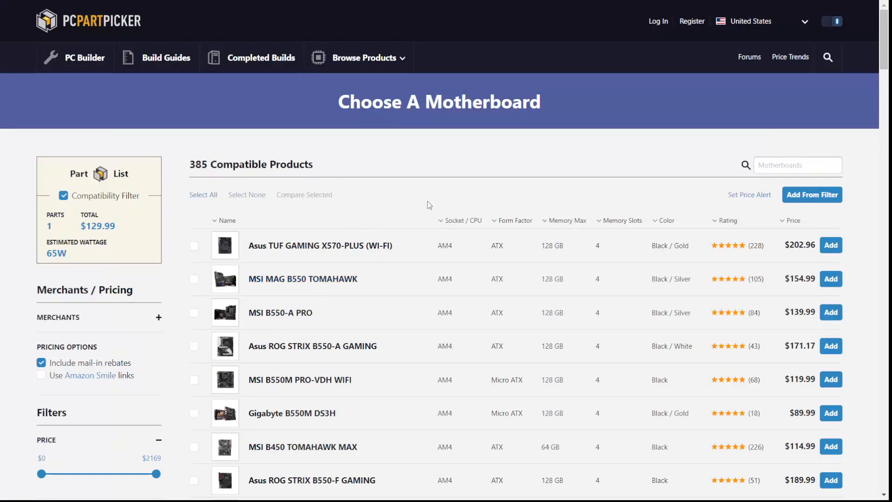
scroll(428, 201, "down", 2)
scroll(323, 337, "down", 1)
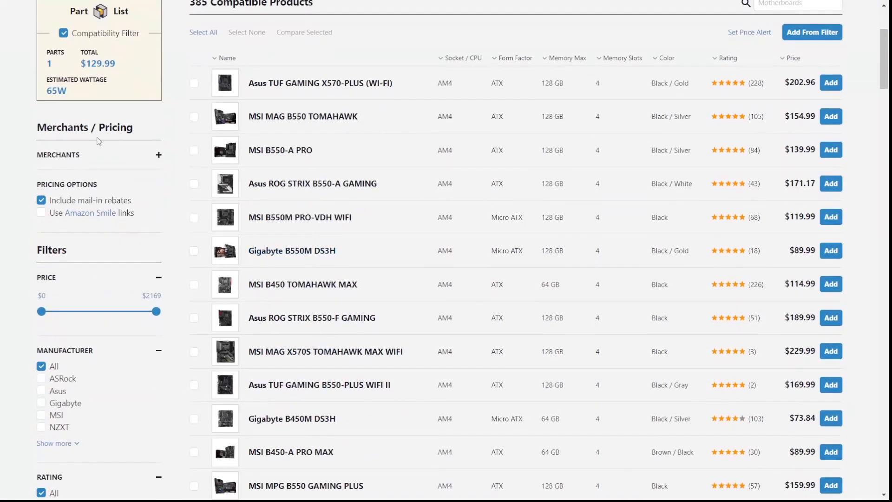
scroll(110, 366, "down", 3)
scroll(109, 367, "down", 1)
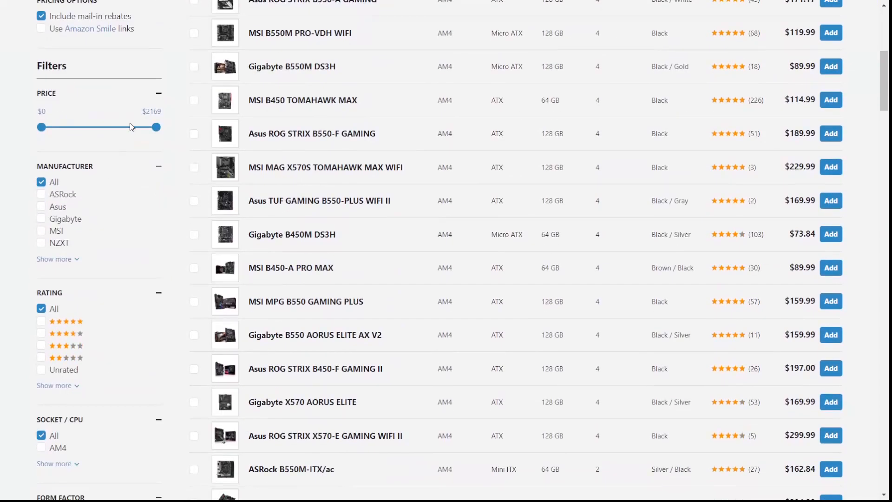
left_click(52, 207)
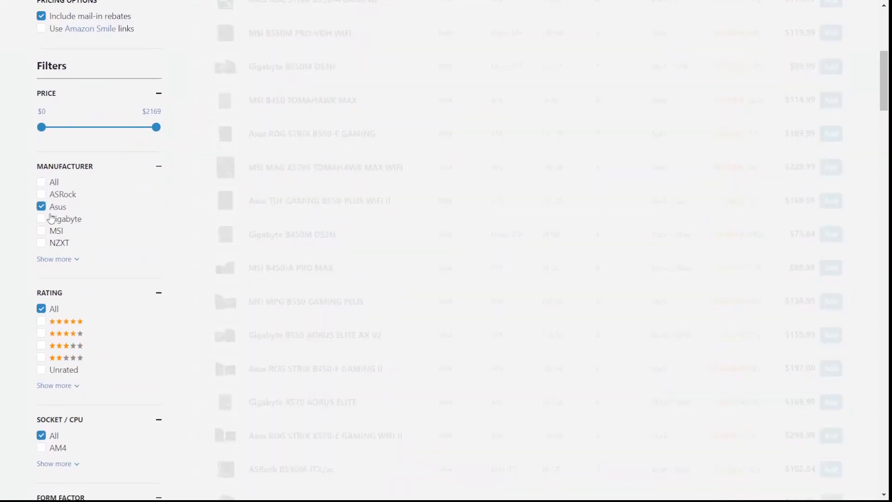
left_click(52, 218)
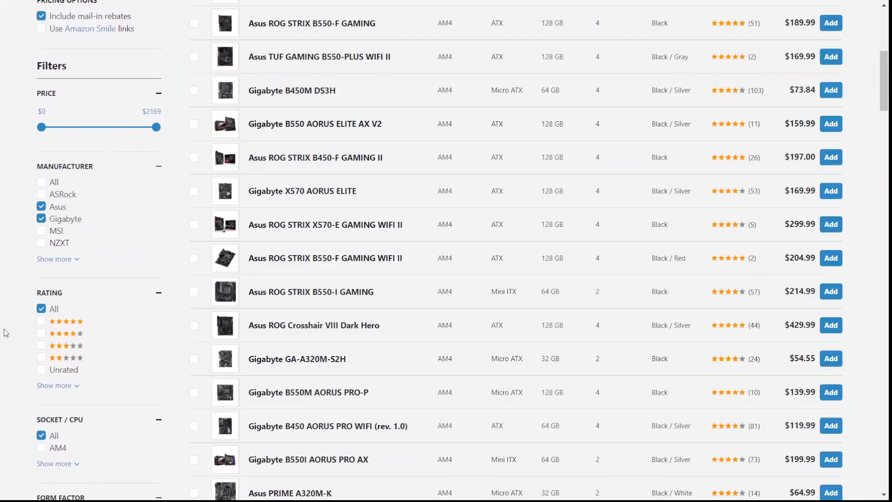
- Restrict the motherboard list to the Micro ATX form factor and look over the remaining filters
scroll(6, 332, "down", 4)
scroll(6, 332, "down", 3)
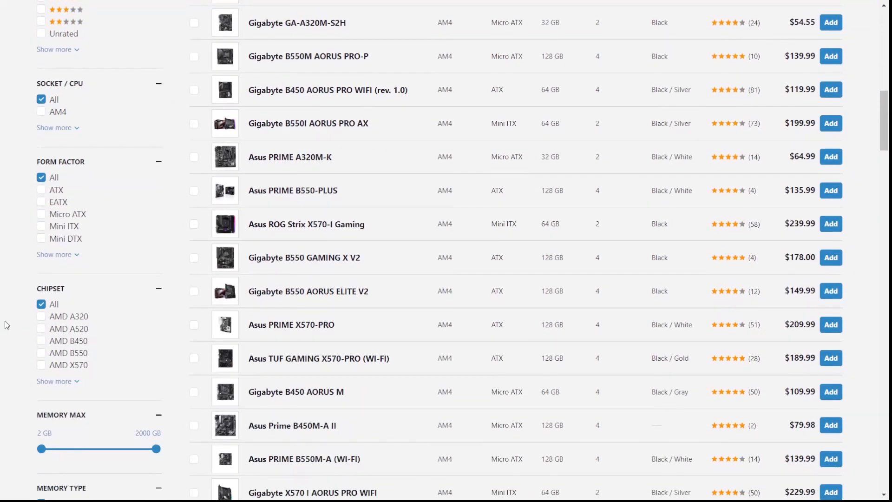
left_click(42, 214)
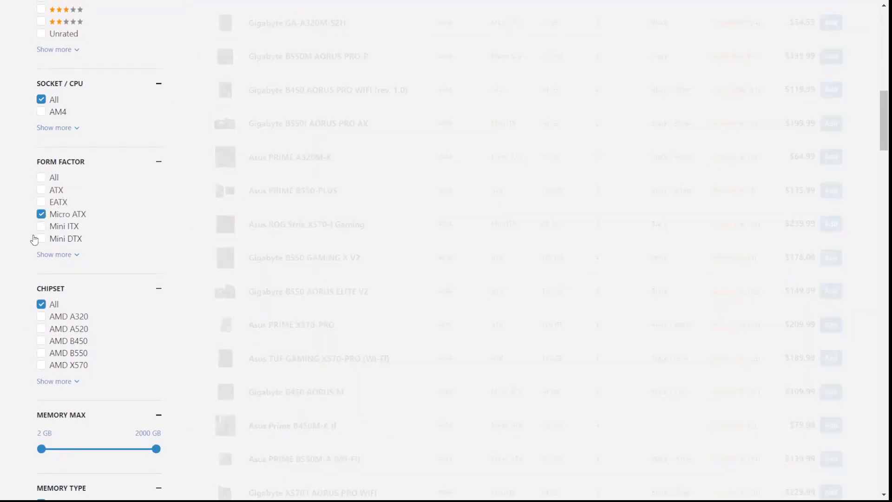
scroll(24, 286, "down", 3)
scroll(23, 284, "down", 5)
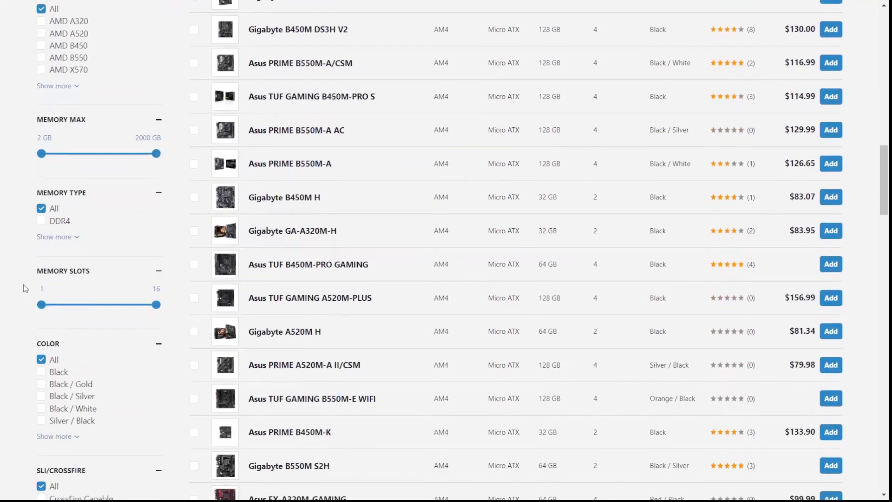
- Sort the filtered motherboards by rating, highest first
scroll(23, 284, "up", 6)
scroll(23, 285, "up", 15)
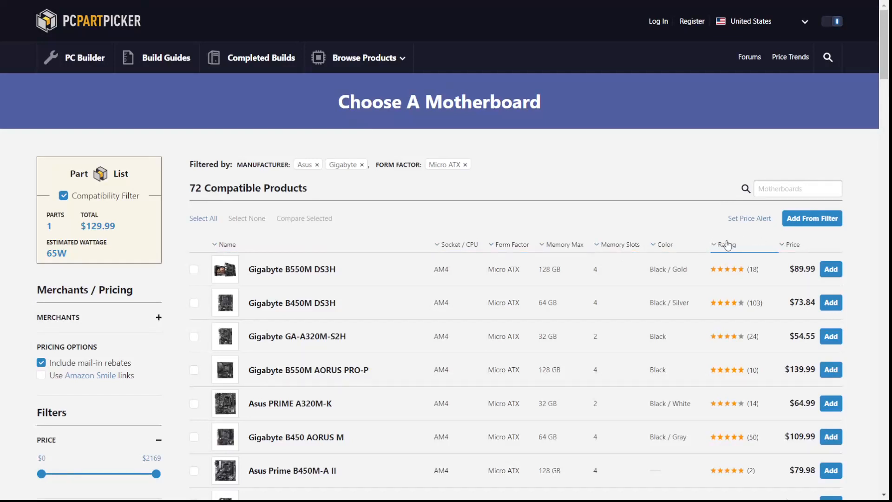
left_click(727, 245)
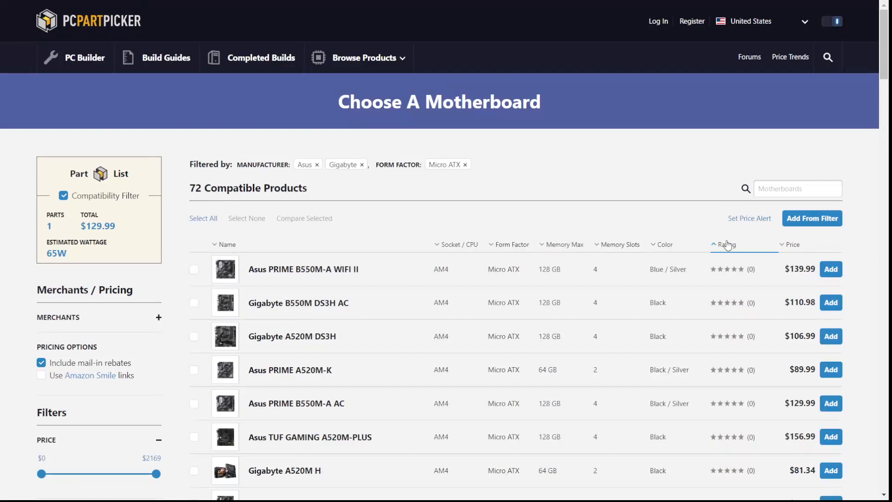
left_click(727, 245)
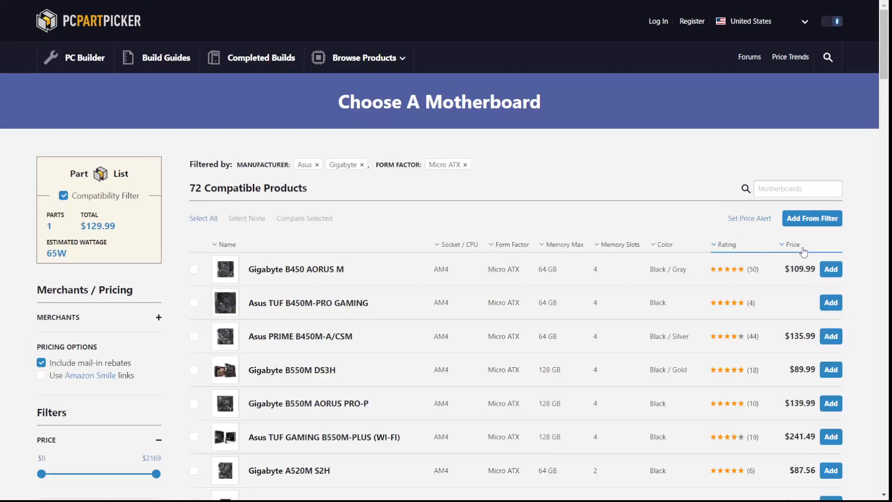
- Sort the motherboards by price, lowest first, and add the Asus PRIME A320M-K to the build
left_click(792, 244)
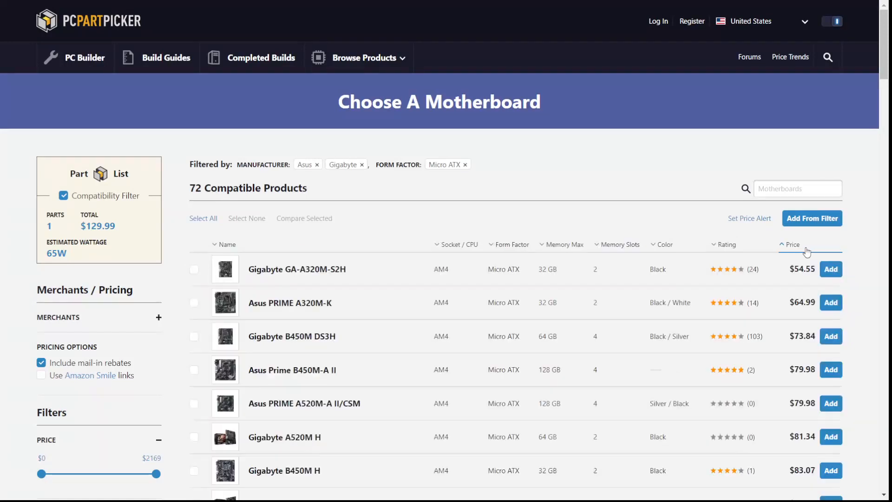
scroll(581, 246, "down", 1)
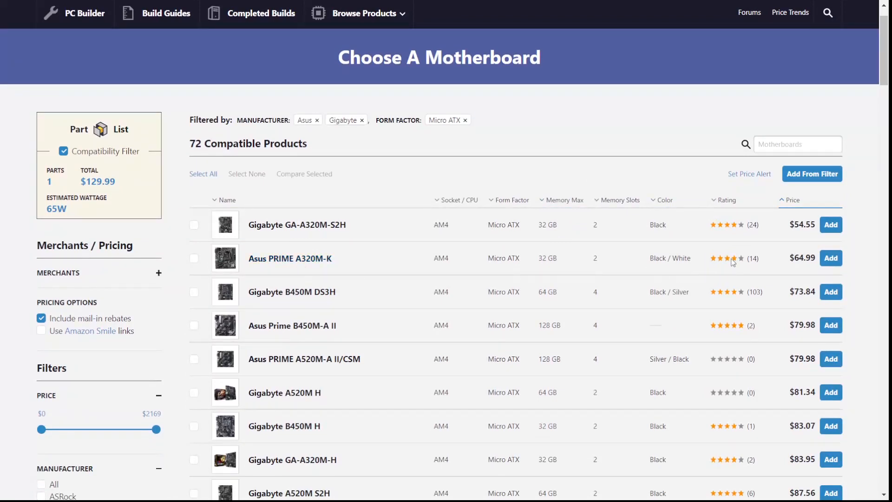
left_click(831, 259)
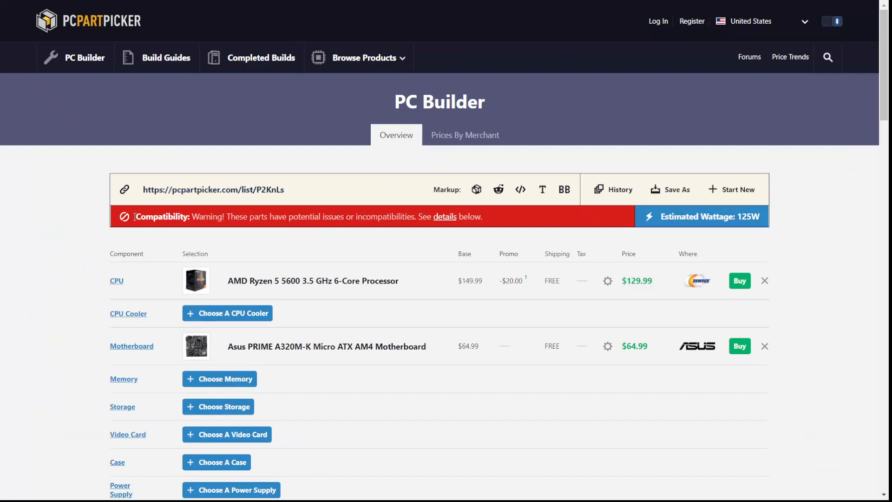
- Open the details of the build's compatibility warning and read the potential issues between the parts
left_click_drag(135, 219, 503, 225)
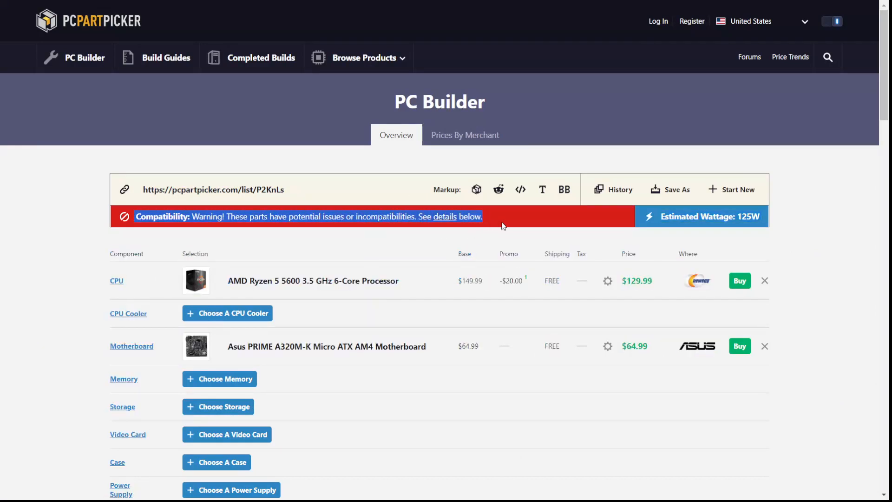
left_click(418, 245)
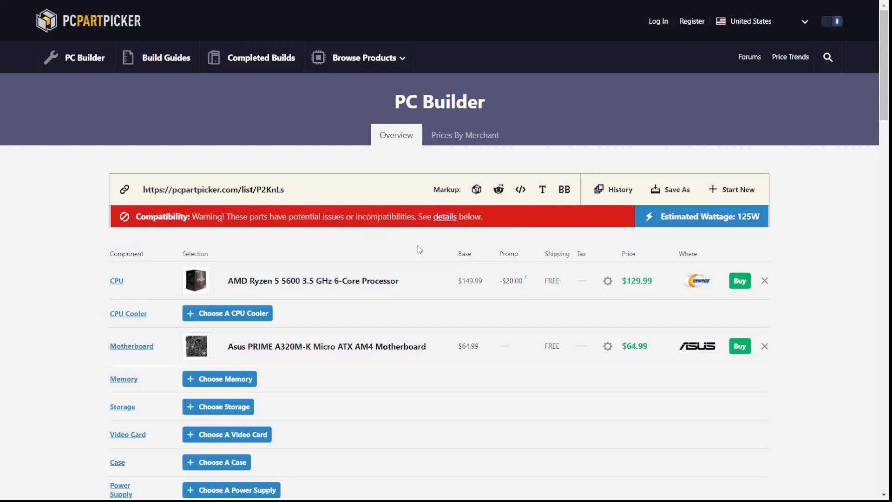
left_click(446, 217)
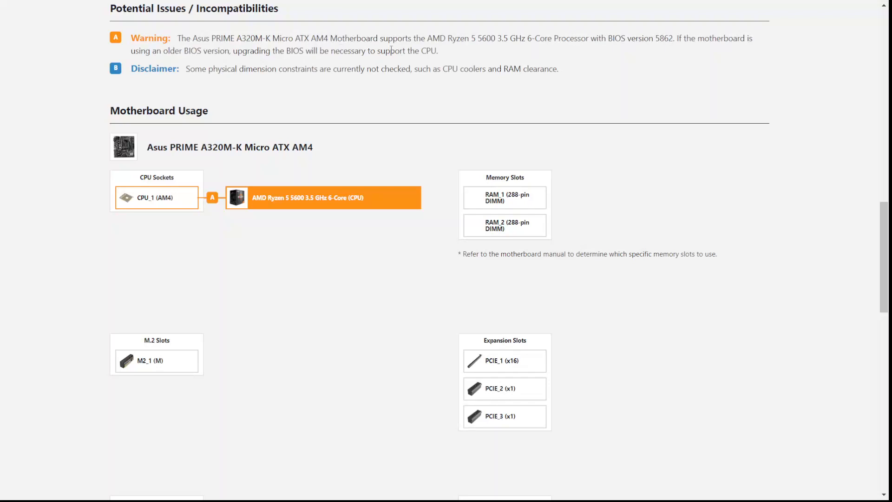
- Reread the BIOS version warning for the motherboard and CPU, and return to the build's parts list
left_click_drag(443, 59, 177, 32)
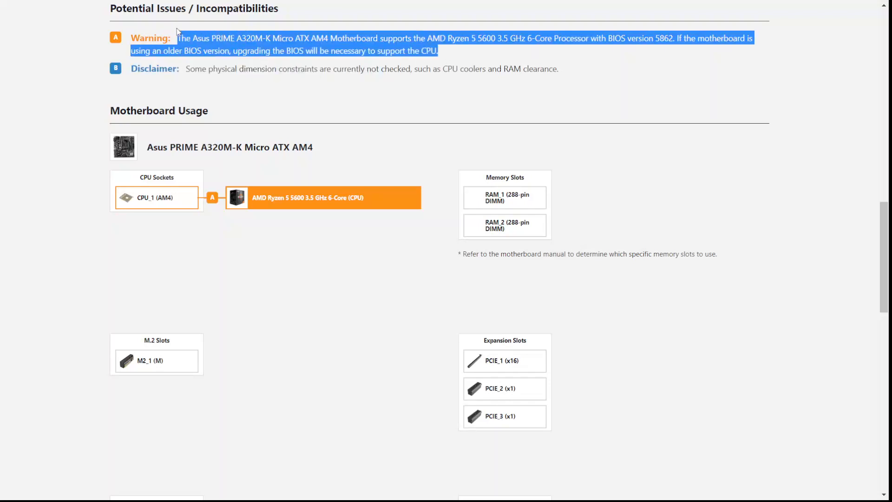
left_click(217, 39)
scroll(217, 39, "up", 15)
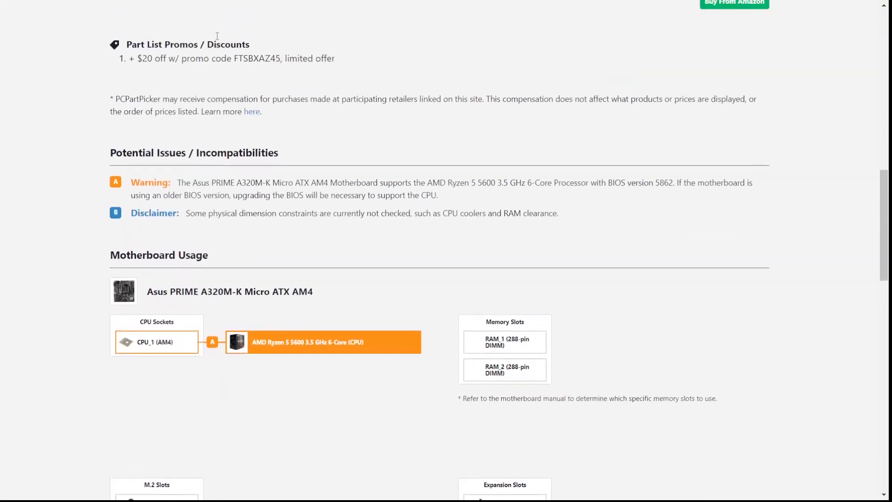
scroll(195, 65, "up", 2)
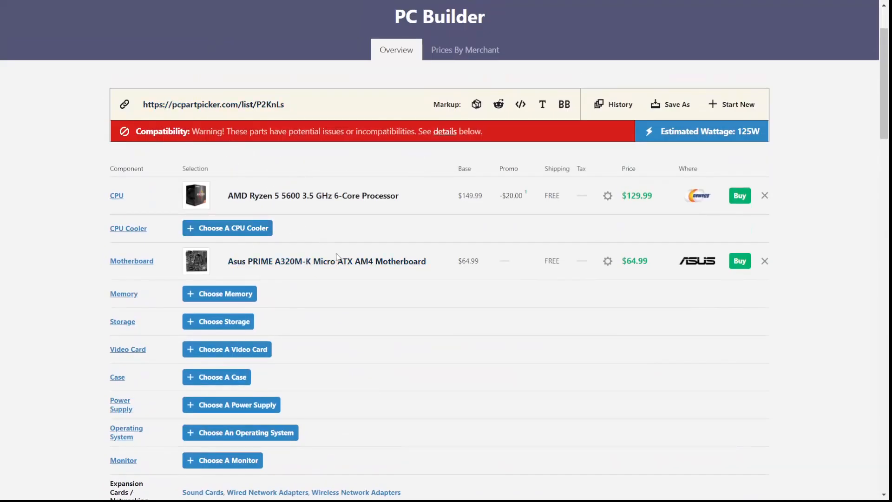
scroll(373, 314, "up", 1)
scroll(373, 314, "down", 1)
scroll(375, 319, "down", 1)
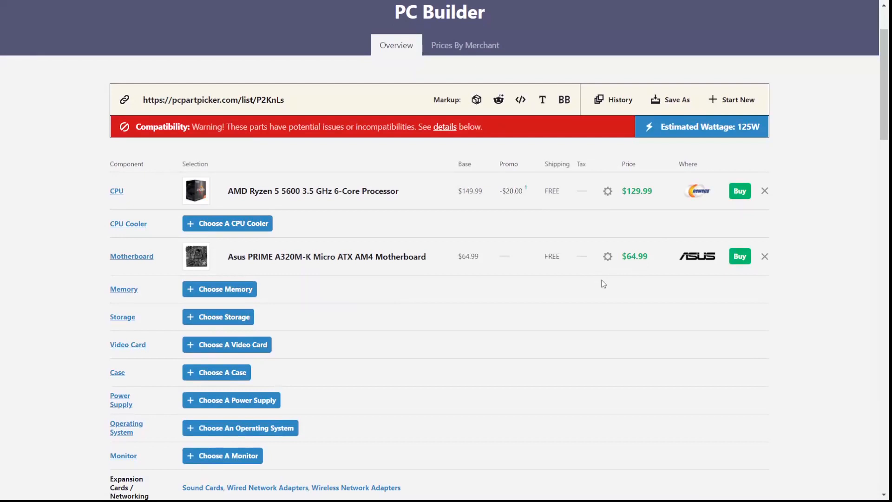
- Examine the motherboard usage diagram, covering the CPU socket, memory, M.2 and expansion slots, SATA ports and USB headers
scroll(603, 284, "down", 12)
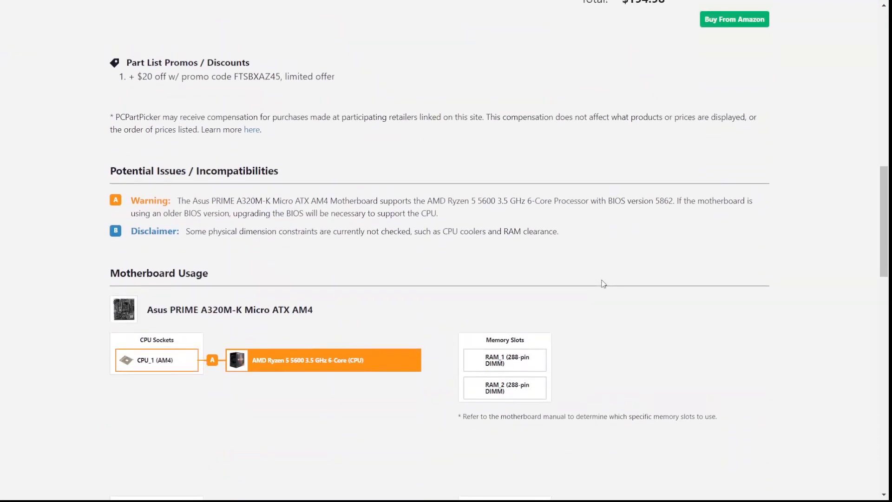
scroll(603, 283, "down", 4)
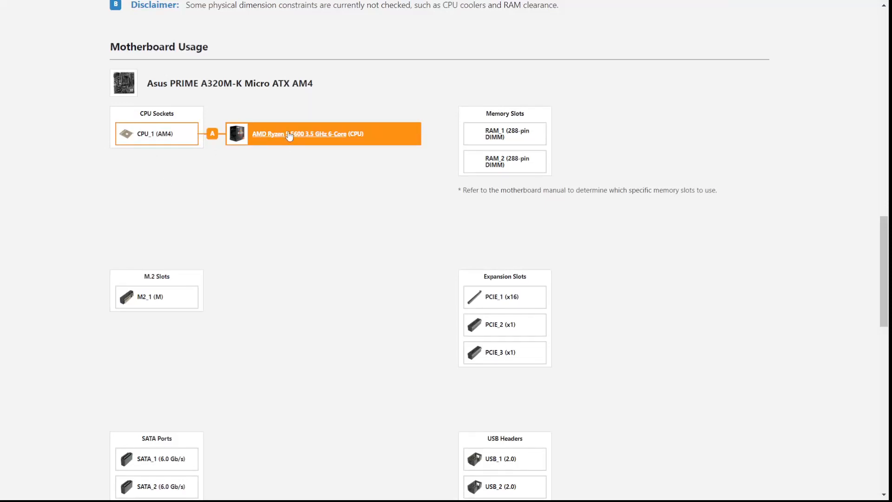
scroll(254, 330, "down", 6)
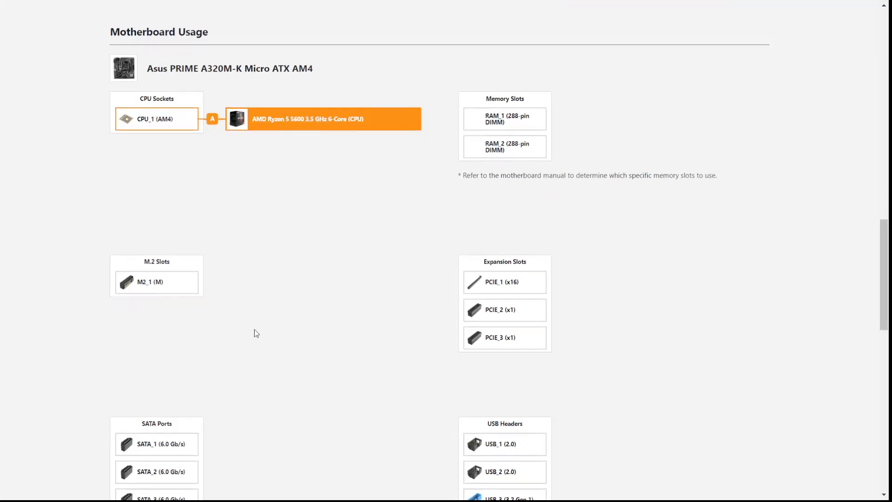
scroll(255, 331, "up", 7)
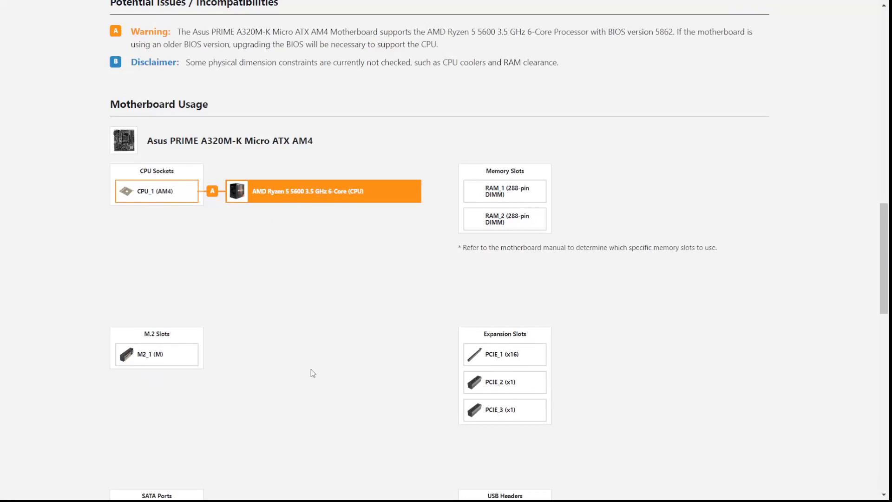
scroll(312, 373, "down", 2)
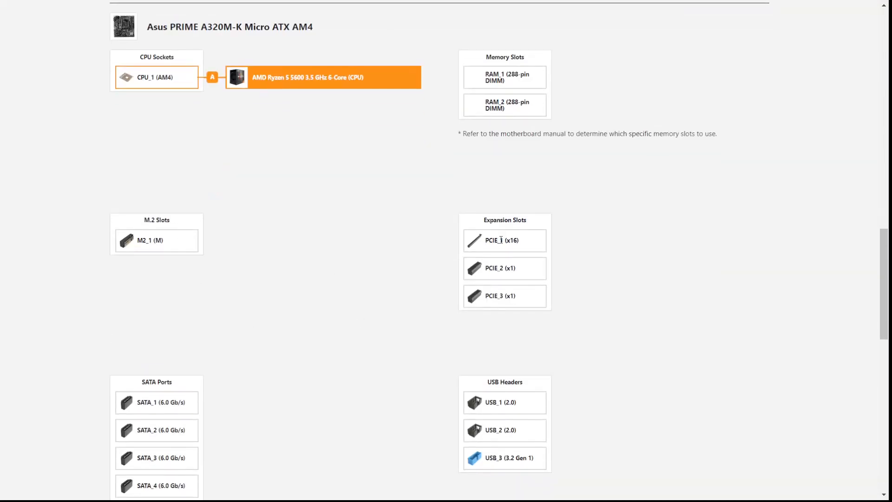
scroll(450, 339, "down", 2)
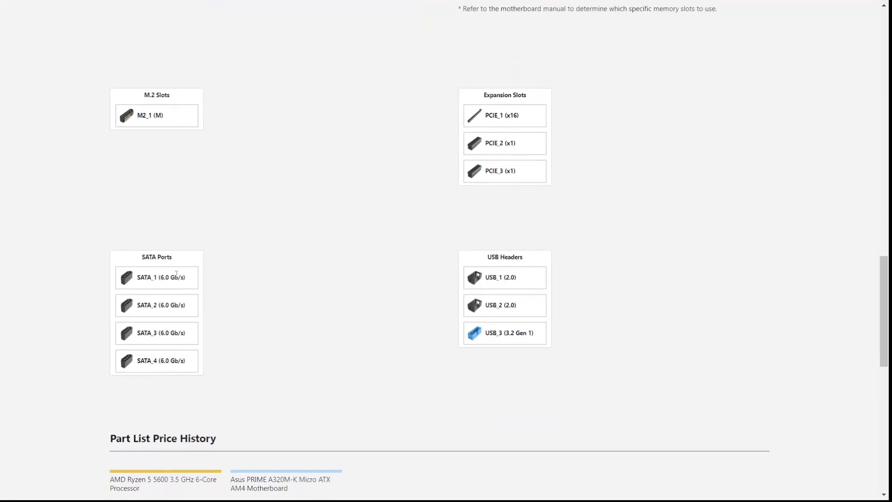
scroll(245, 303, "up", 2)
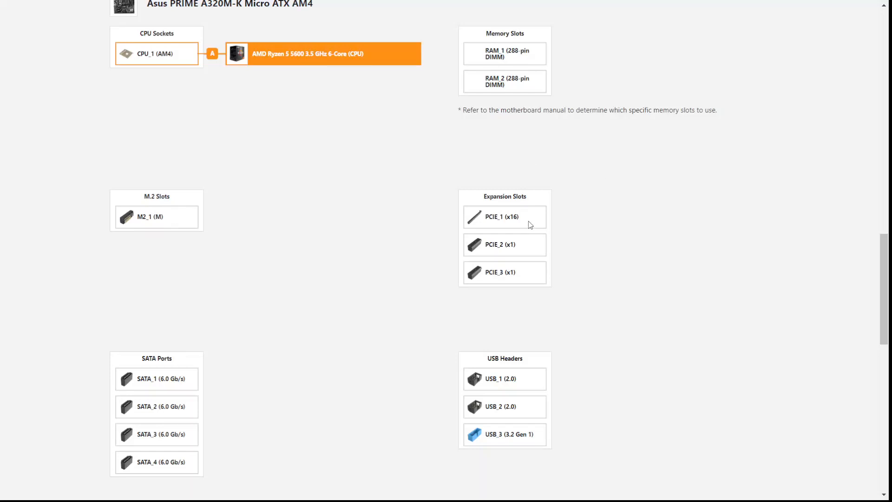
scroll(378, 192, "up", 1)
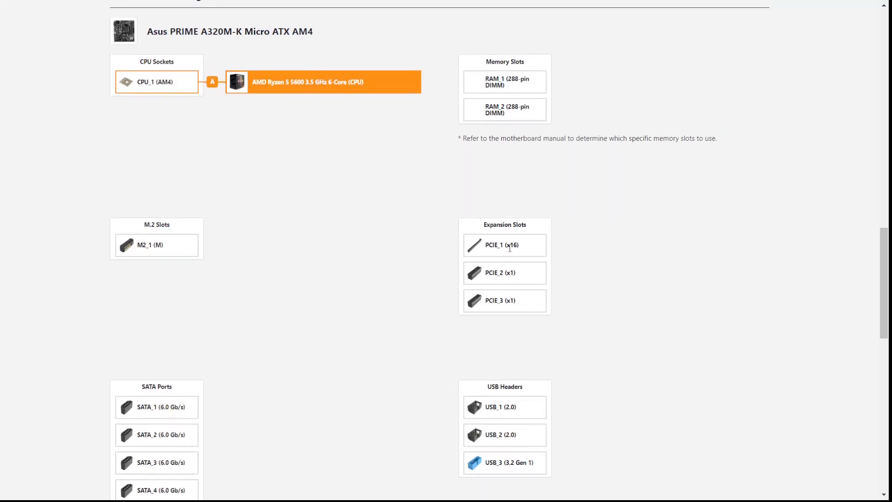
- Preview the pictures of the PCIE_1 slot, the USB_1 header and the CPU_1 socket in the motherboard usage diagram
mouse_move(476, 249)
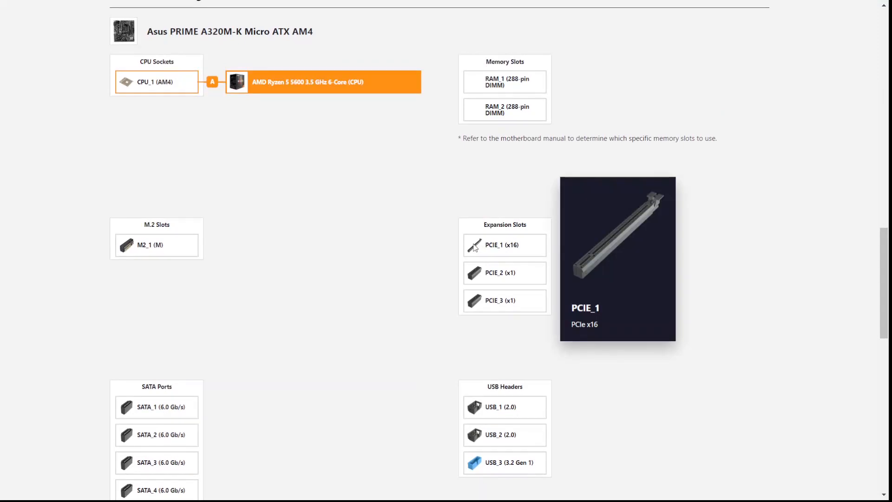
mouse_move(472, 283)
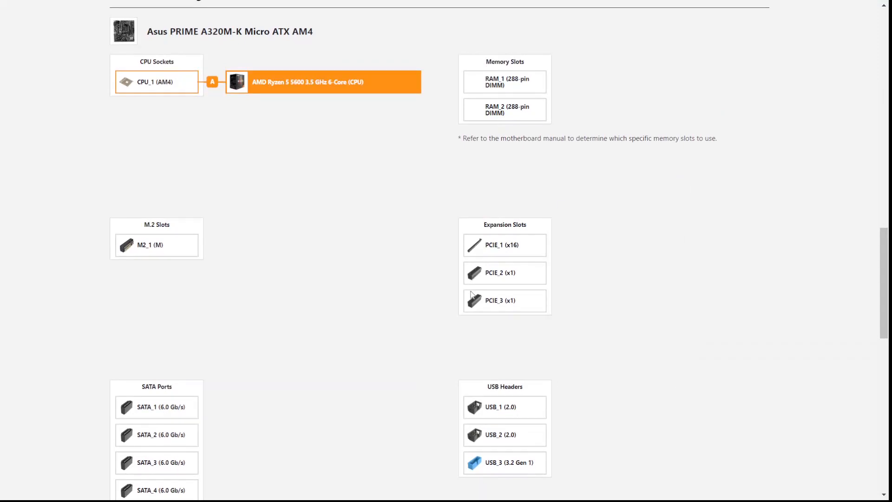
mouse_move(476, 416)
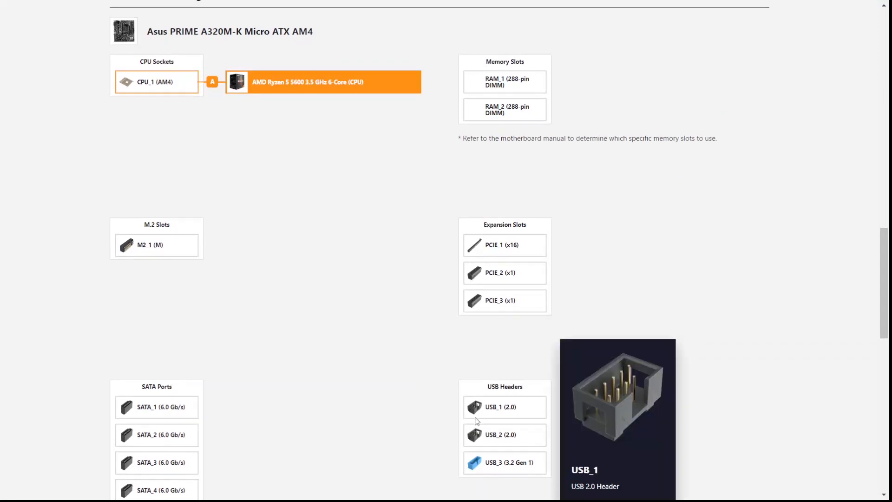
mouse_move(123, 249)
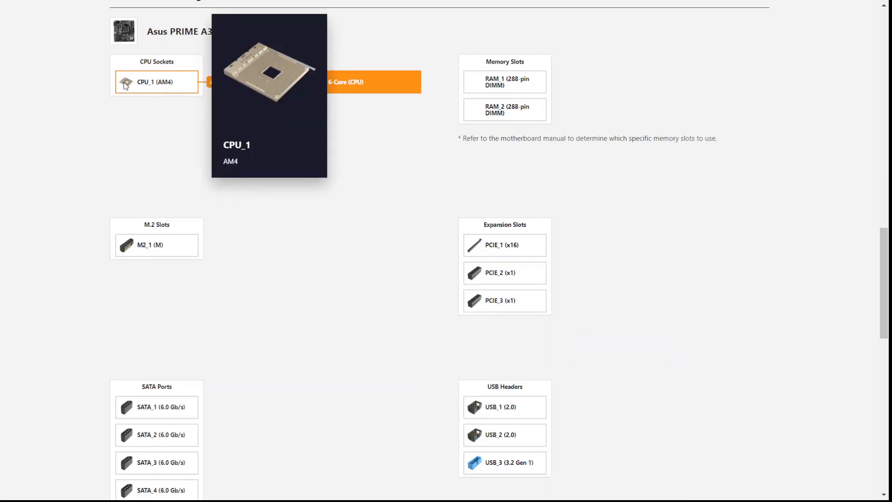
- Start choosing memory for the build and restrict the product list to the manufacturer Corsair
scroll(79, 158, "up", 2)
scroll(79, 157, "up", 7)
scroll(79, 158, "up", 2)
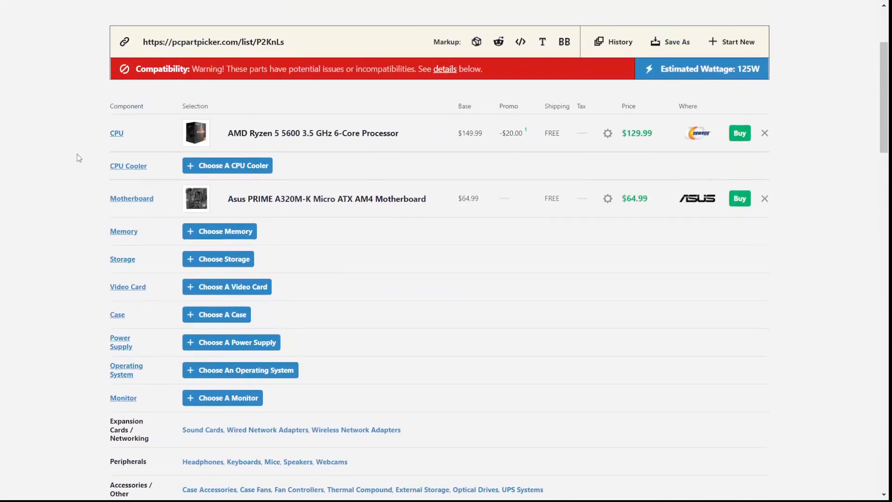
scroll(295, 237, "up", 1)
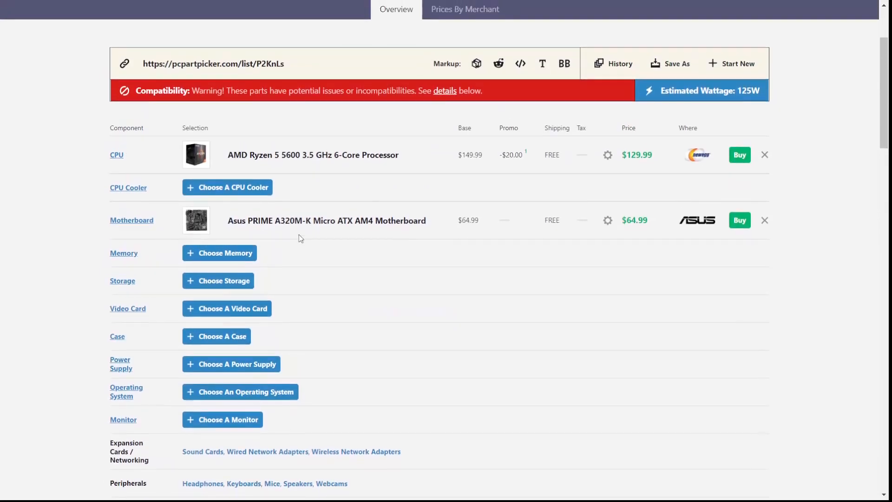
left_click(230, 257)
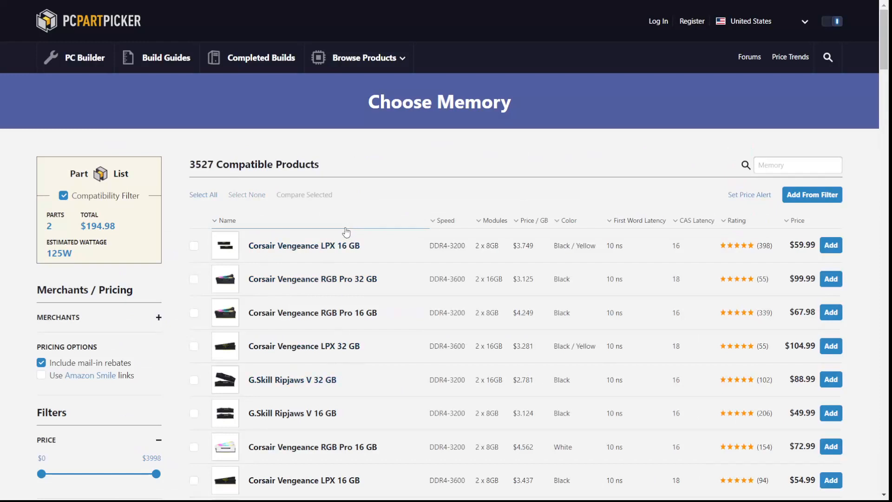
scroll(343, 370, "down", 6)
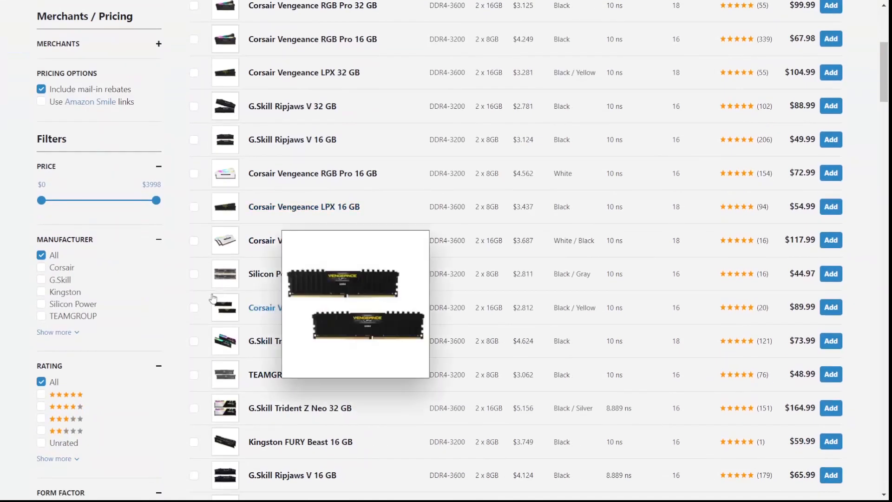
scroll(143, 295, "down", 1)
scroll(143, 294, "down", 1)
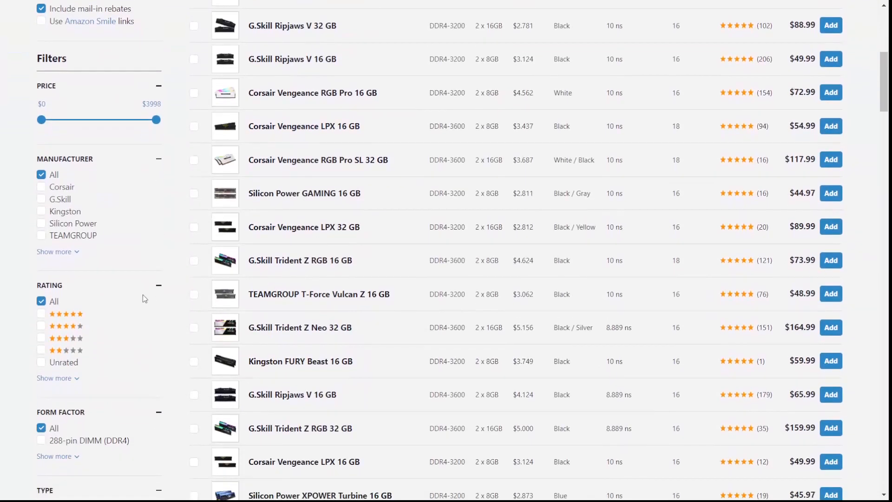
left_click(59, 186)
- Filter the Corsair memory to 2 x 16GB modules in the color Black
scroll(21, 235, "down", 7)
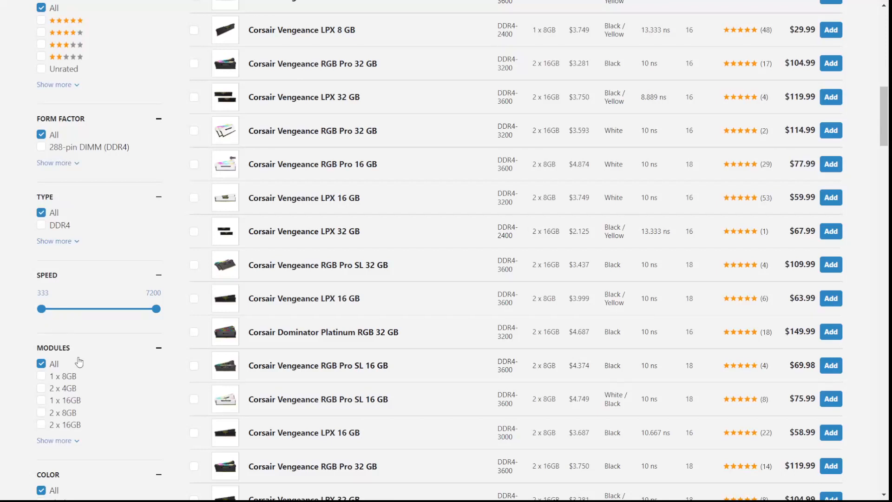
scroll(74, 402, "down", 2)
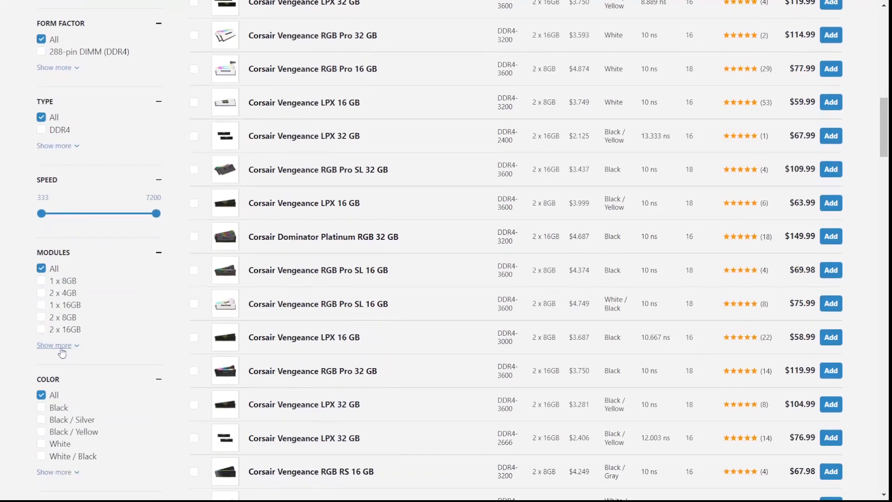
left_click(71, 333)
scroll(5, 366, "down", 3)
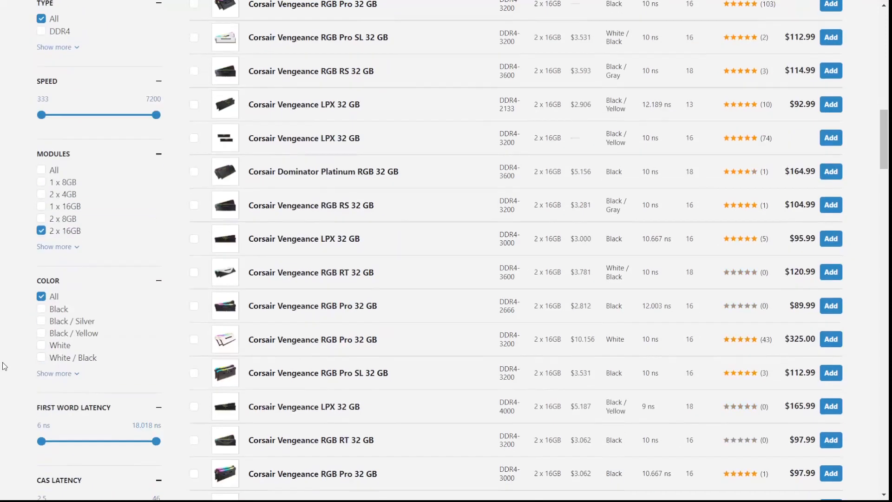
left_click(62, 282)
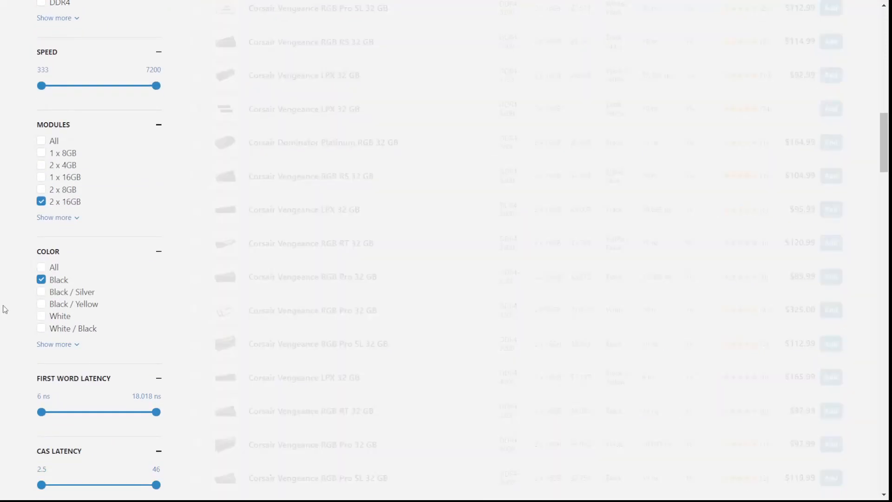
- Add the $99.99 Corsair Vengeance RGB Pro 32 GB DDR4-3600 kit from the filtered memory list to the build
scroll(18, 378, "down", 5)
scroll(19, 378, "up", 20)
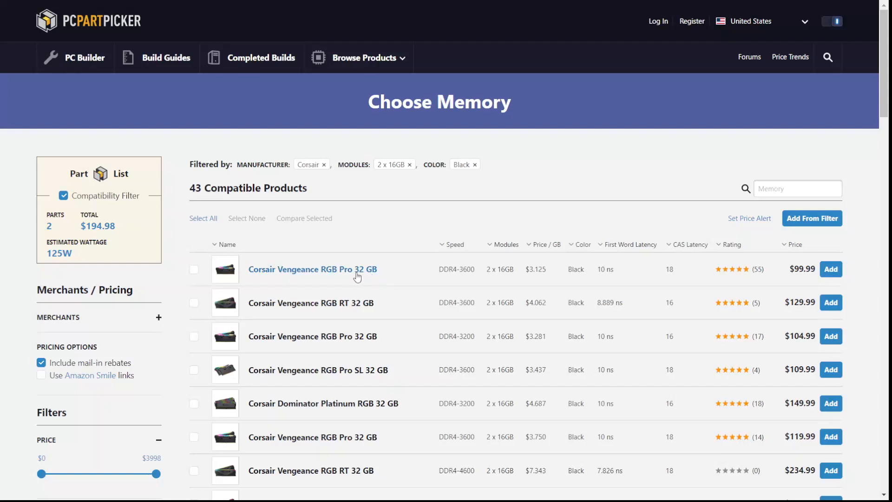
left_click(830, 269)
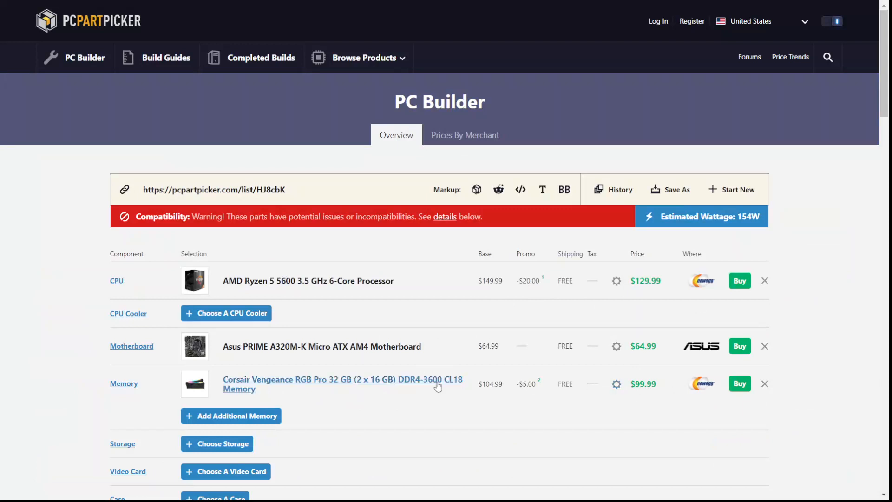
- Check how the added memory modules occupy the memory slots in the motherboard usage diagram
scroll(452, 399, "down", 3)
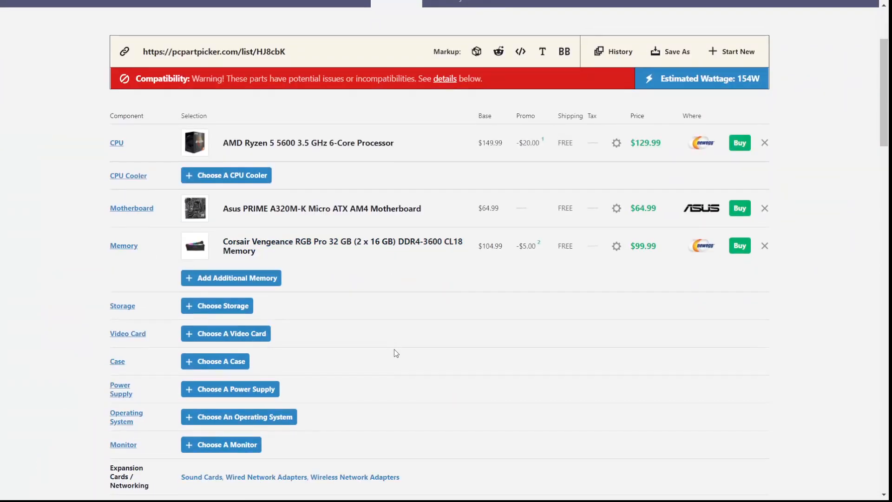
scroll(395, 353, "down", 15)
scroll(396, 353, "down", 5)
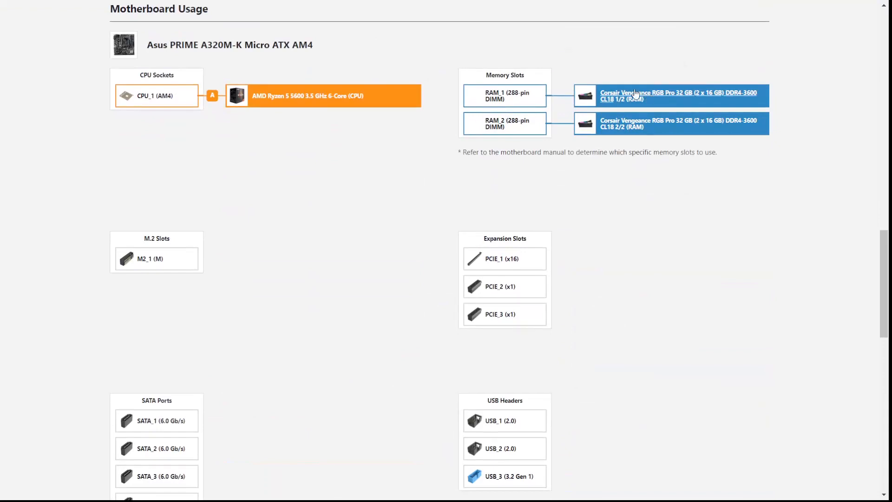
- Start choosing storage for the build and restrict the product list to the SSD type
scroll(456, 173, "up", 15)
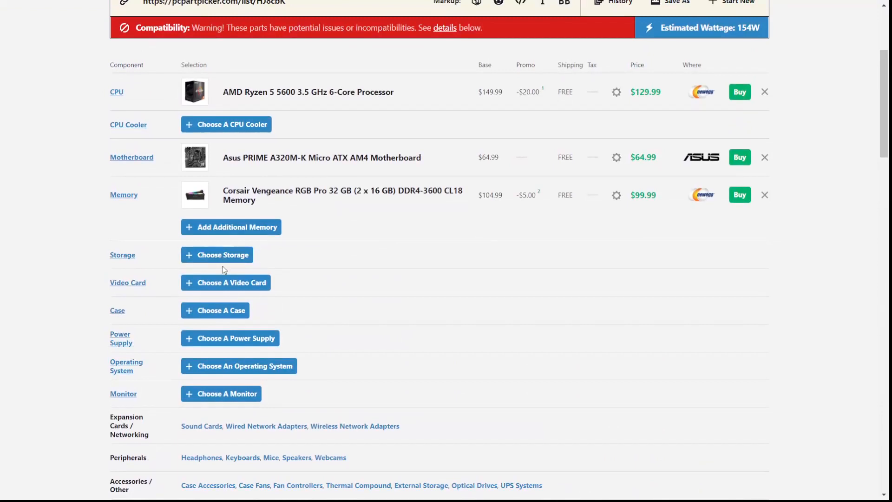
left_click(240, 259)
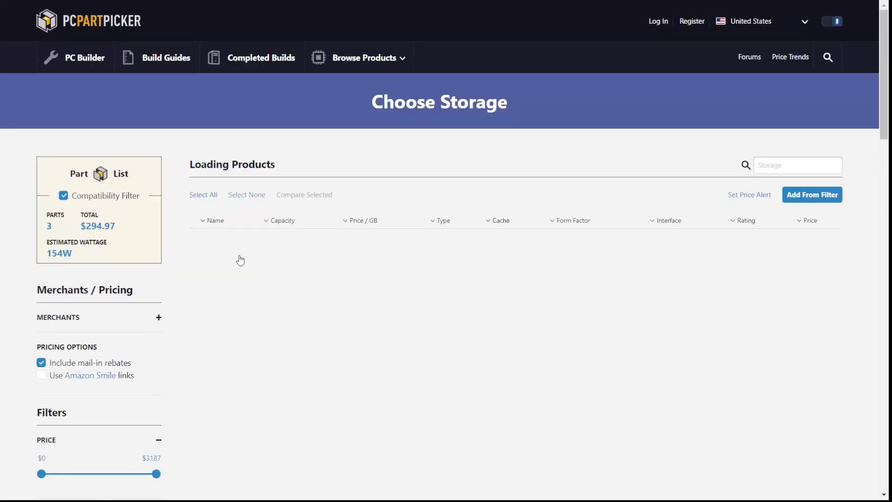
scroll(197, 365, "down", 2)
scroll(198, 365, "down", 4)
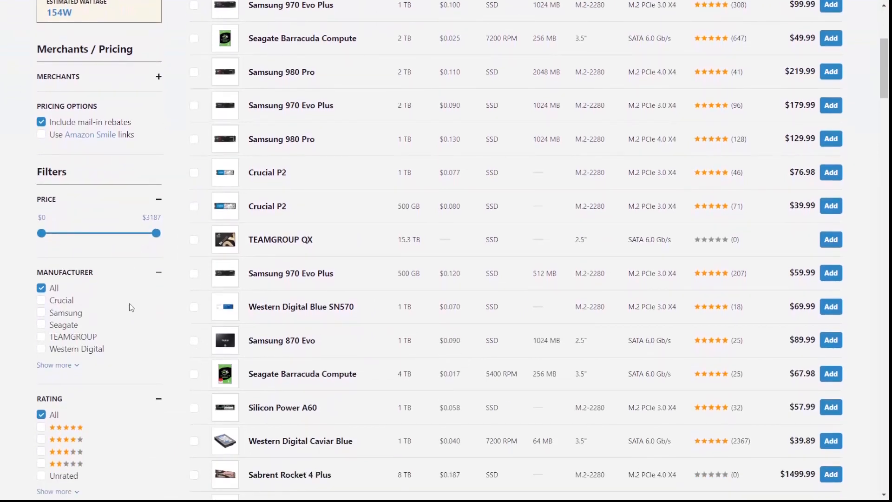
scroll(71, 357, "down", 2)
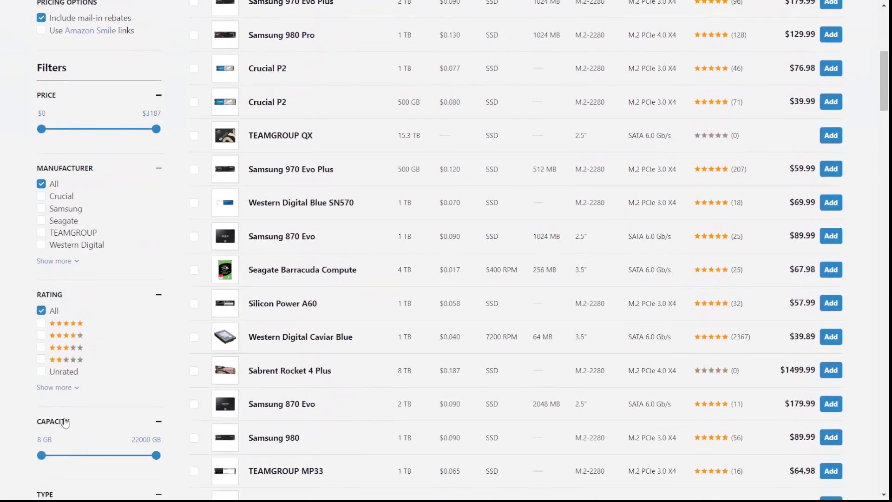
scroll(65, 423, "down", 3)
scroll(95, 399, "down", 3)
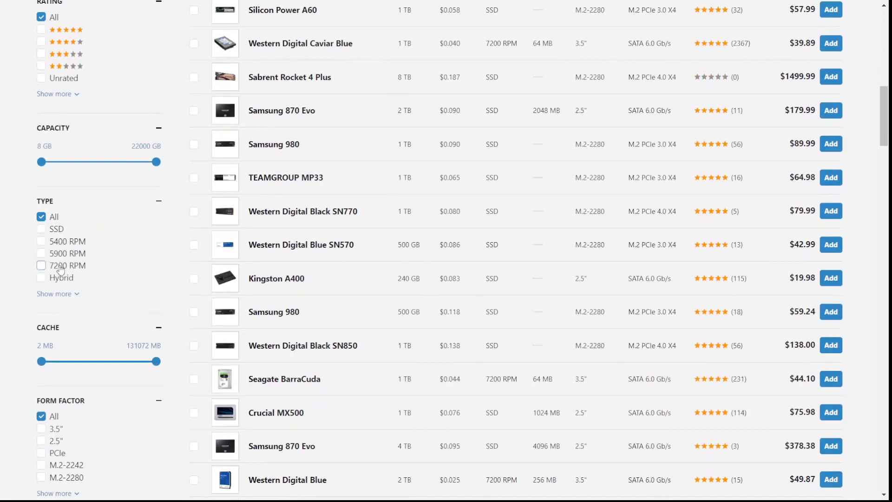
left_click(56, 229)
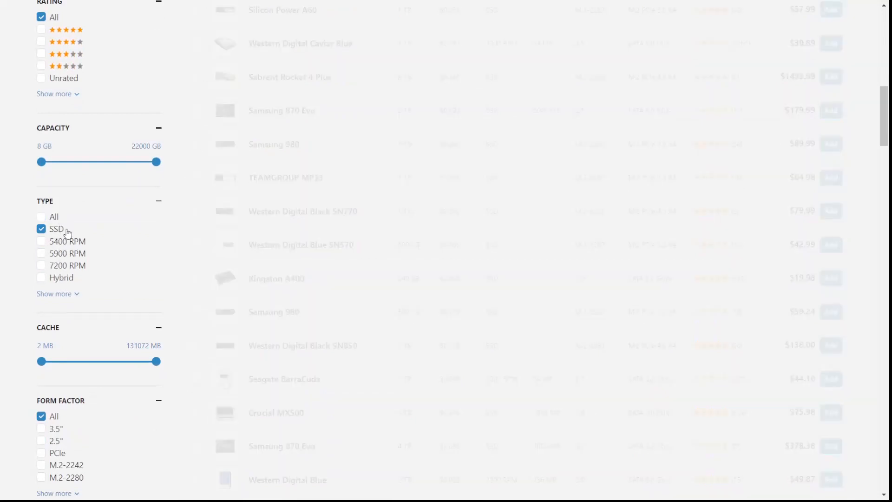
- Filter the SSDs to the manufacturers Crucial, Samsung and Western Digital with a capacity range of 960 GB to 2048 GB
scroll(128, 236, "up", 5)
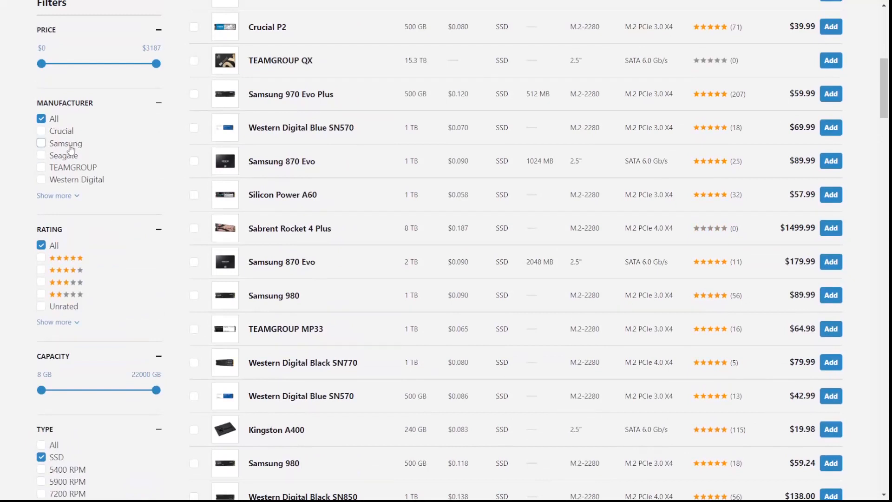
left_click(67, 148)
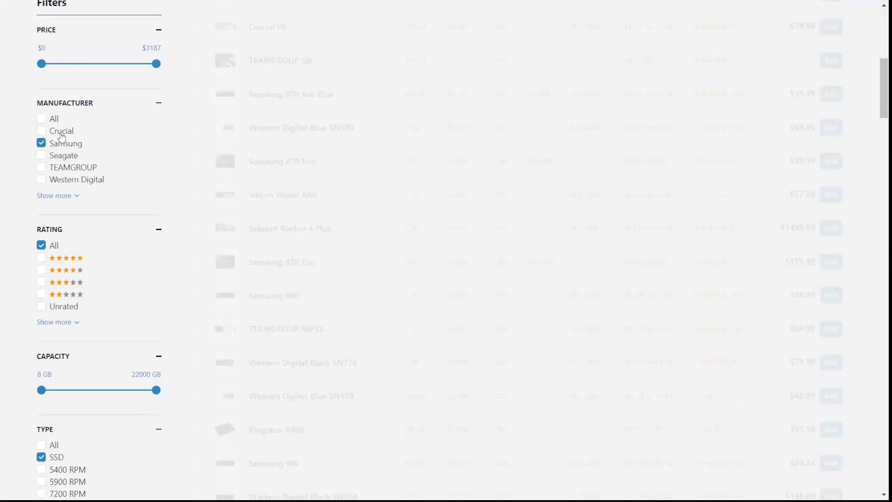
left_click(61, 132)
left_click(64, 184)
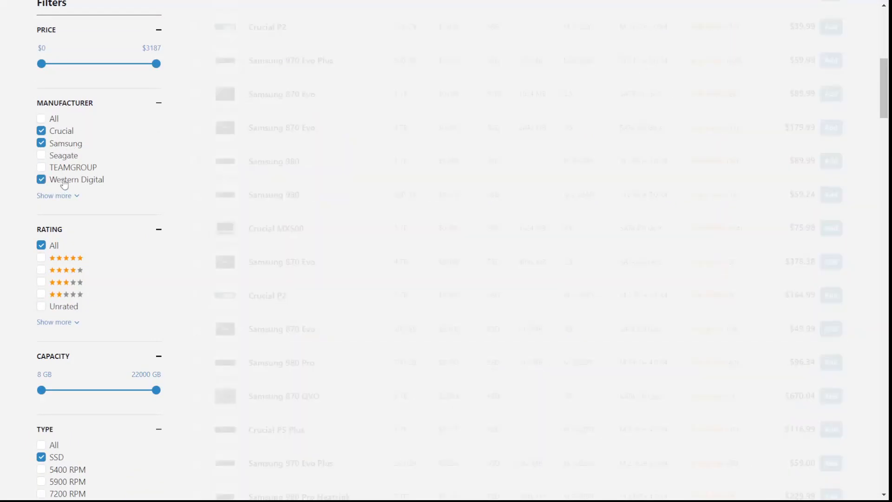
scroll(100, 308, "down", 2)
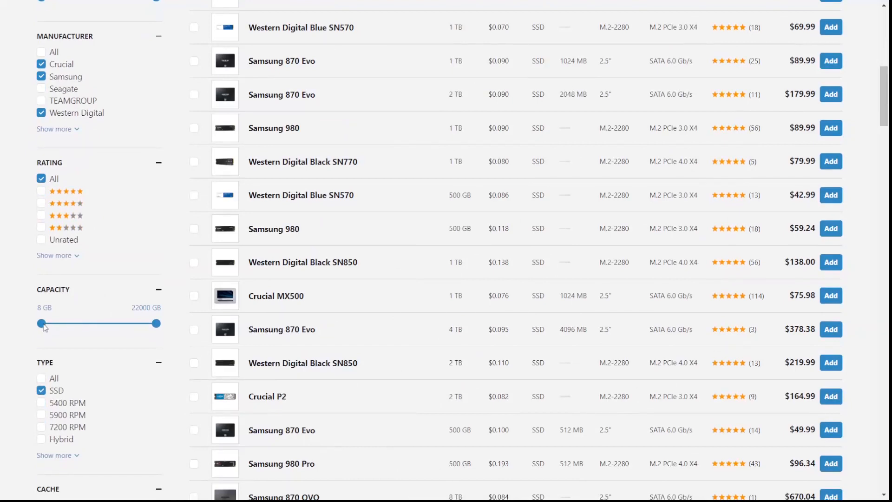
left_click_drag(45, 327, 127, 328)
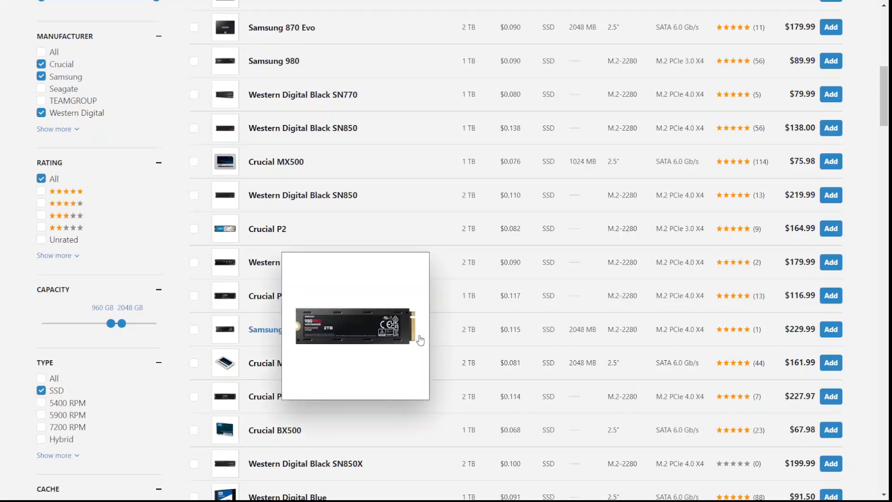
- Add the 2 TB Samsung 970 Evo Plus SSD from the filtered storage list to the build
scroll(420, 339, "up", 10)
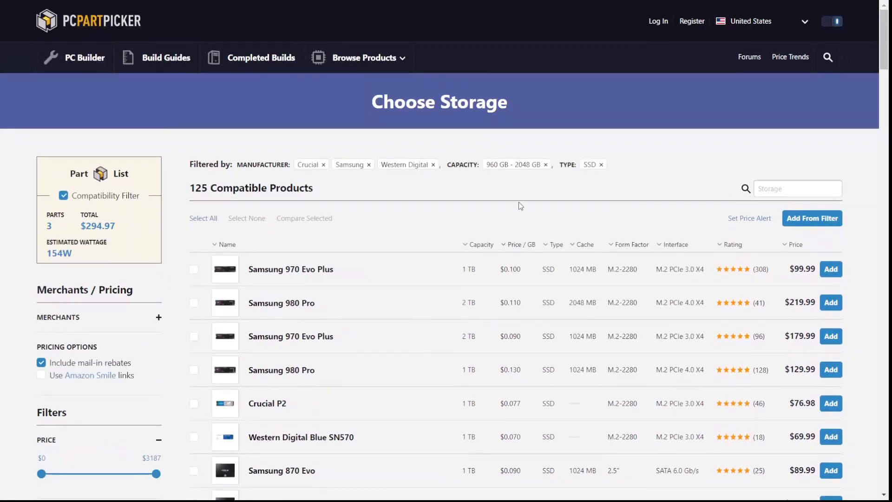
scroll(519, 202, "down", 2)
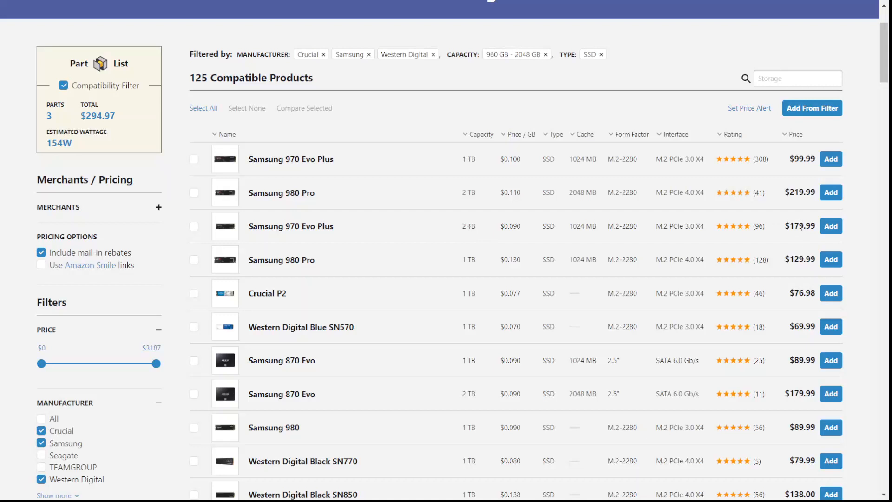
left_click(834, 233)
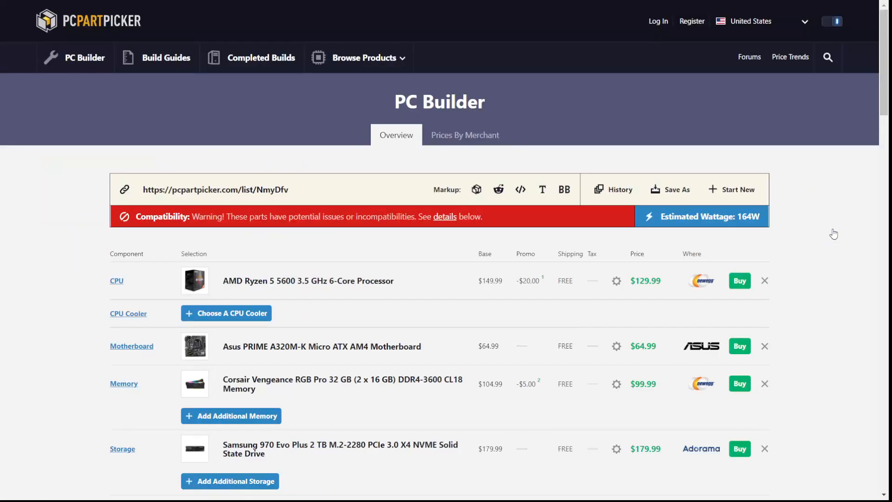
- Check how the added SSD occupies the M.2 slot in the motherboard usage diagram
scroll(486, 315, "down", 10)
scroll(486, 315, "down", 8)
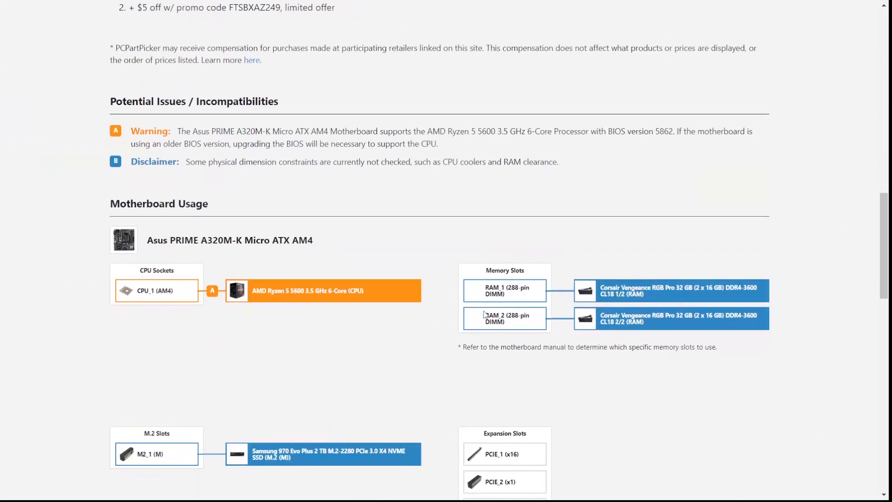
mouse_move(124, 284)
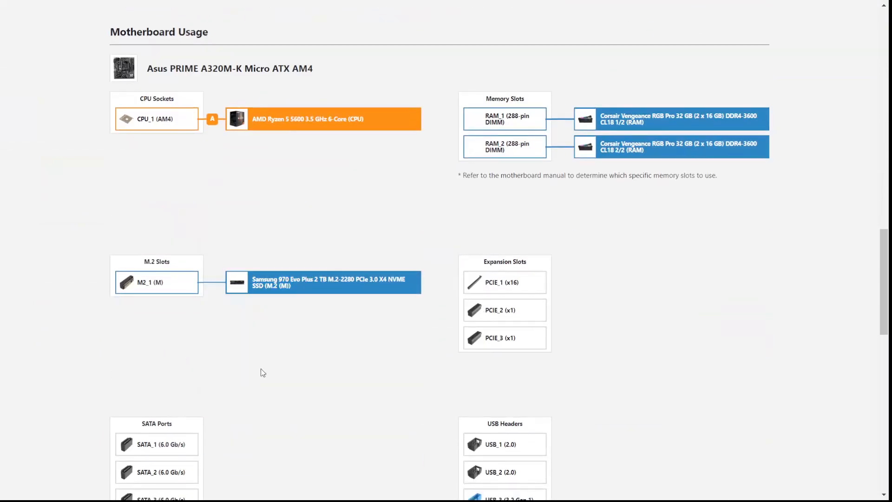
- Start choosing a video card and filter the list to the GeForce RTX 3070, RTX 3070 LHR and RTX 3070 Ti chipsets
scroll(240, 283, "up", 15)
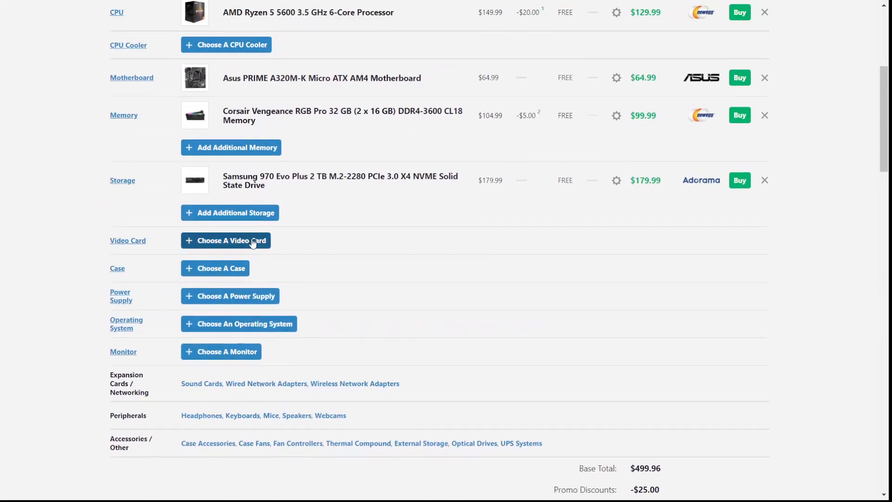
left_click(254, 239)
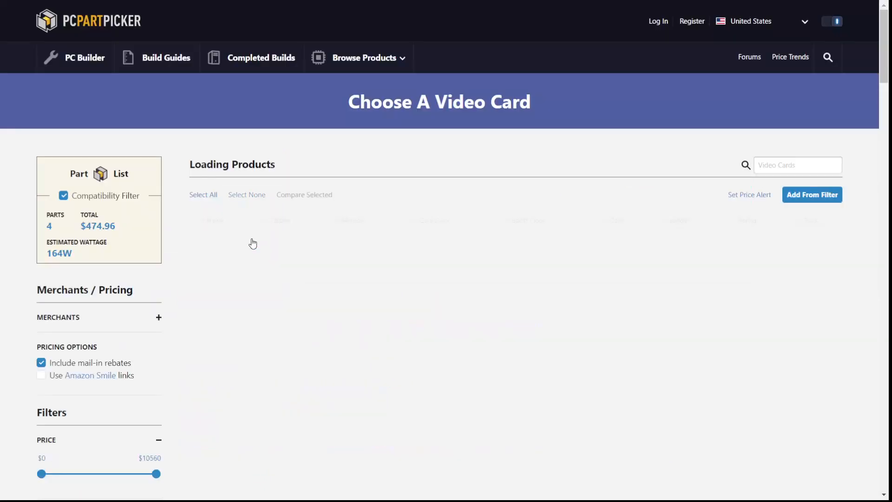
scroll(138, 352, "down", 6)
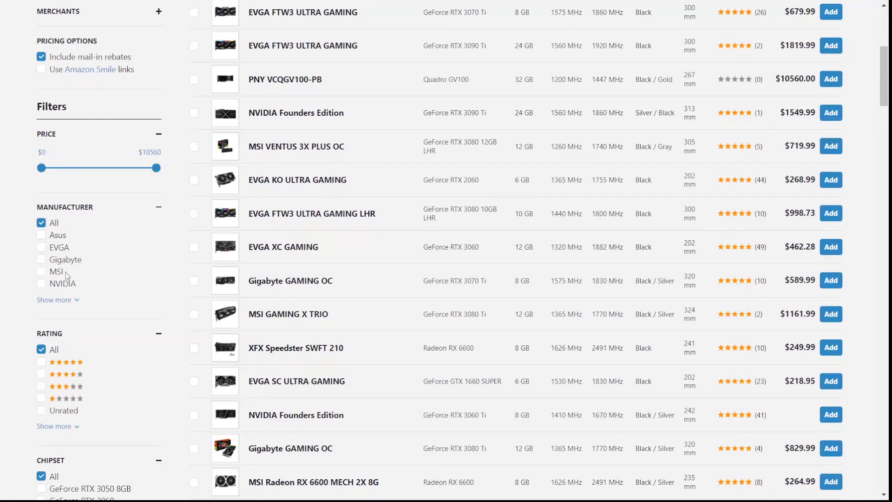
scroll(109, 307, "down", 8)
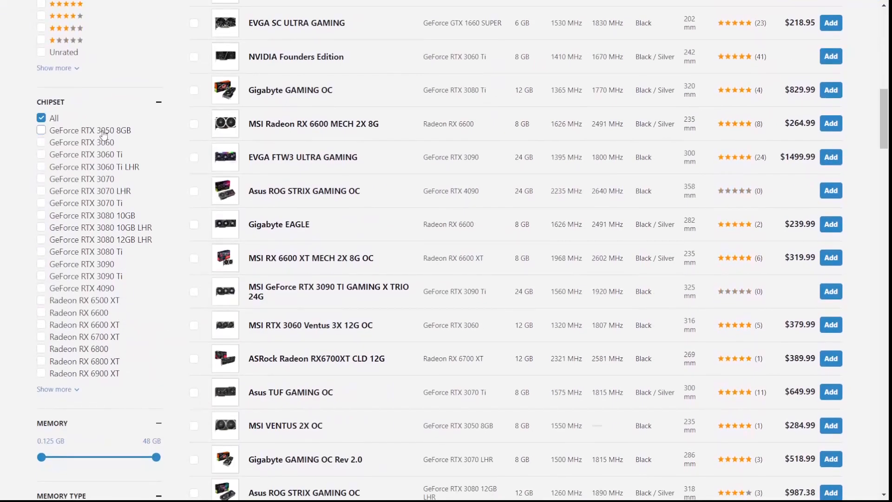
left_click(108, 203)
left_click(90, 191)
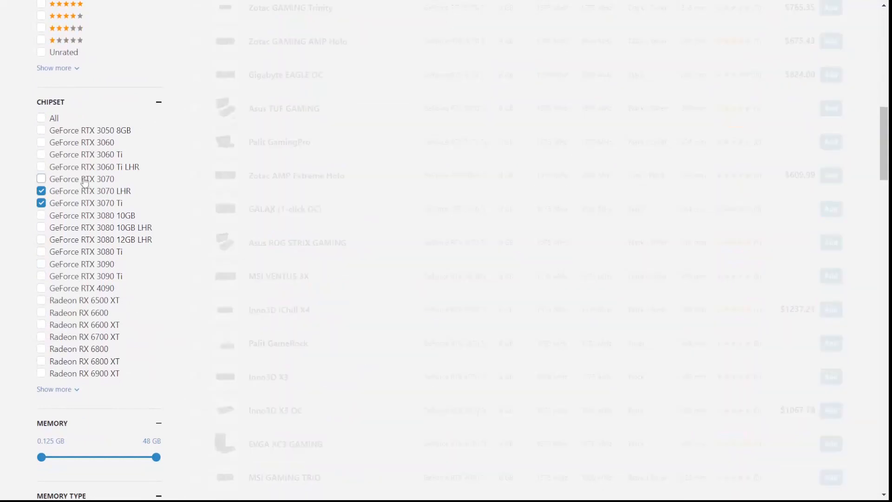
left_click(84, 180)
- Add the Asus TUF GAMING OC GeForce RTX 3070 Ti from the filtered video card list to the build
scroll(432, 197, "up", 8)
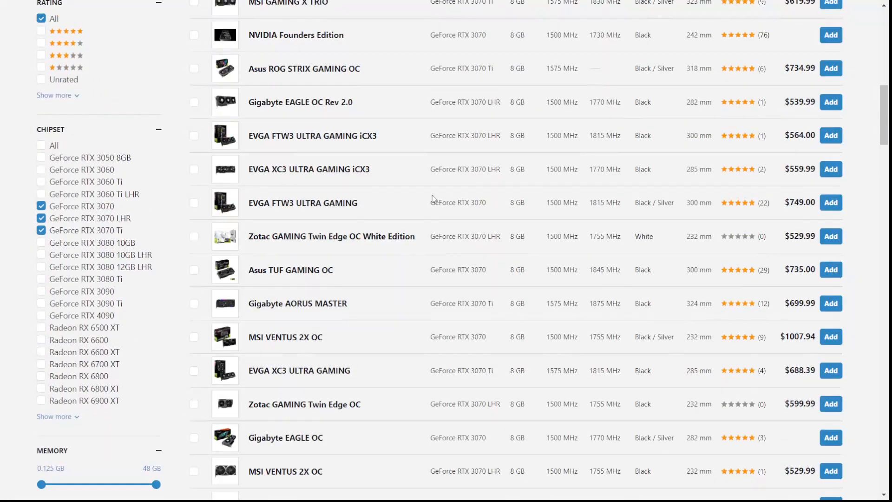
scroll(432, 199, "up", 5)
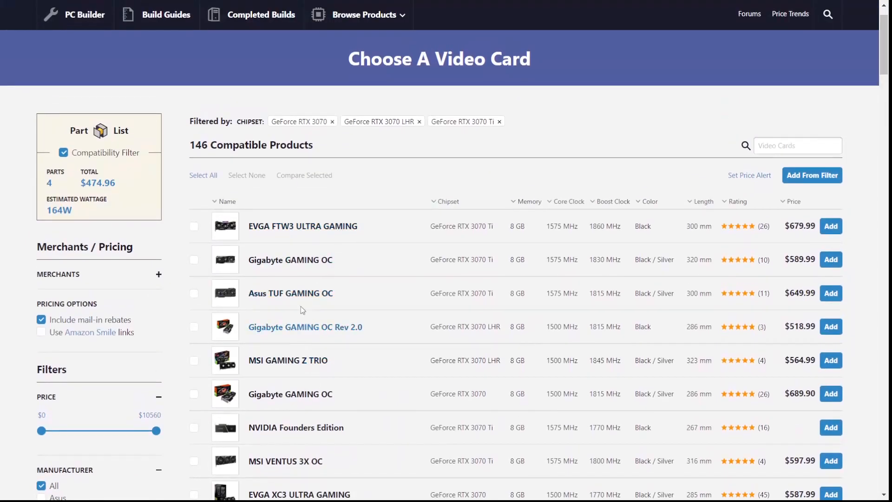
left_click(831, 293)
scroll(305, 319, "down", 5)
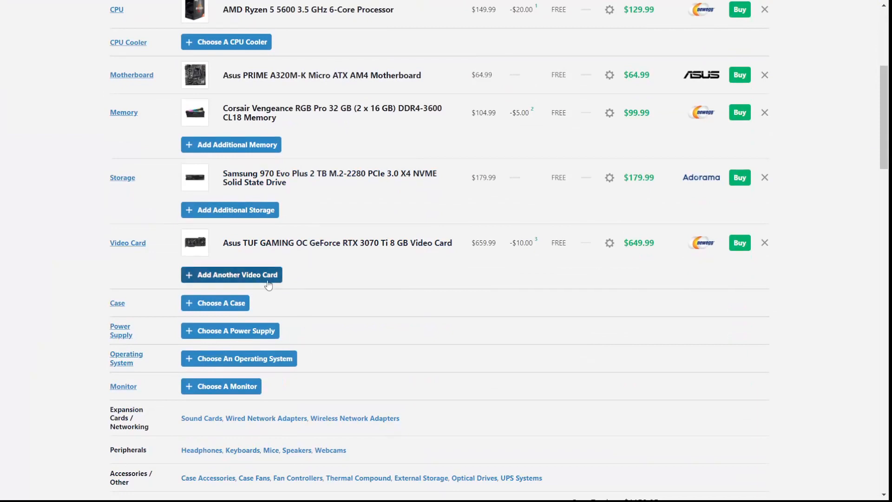
- Add the 4 TB Seagate Barracuda Compute 5400 RPM hard drive to the build as additional storage
scroll(330, 222, "up", 1)
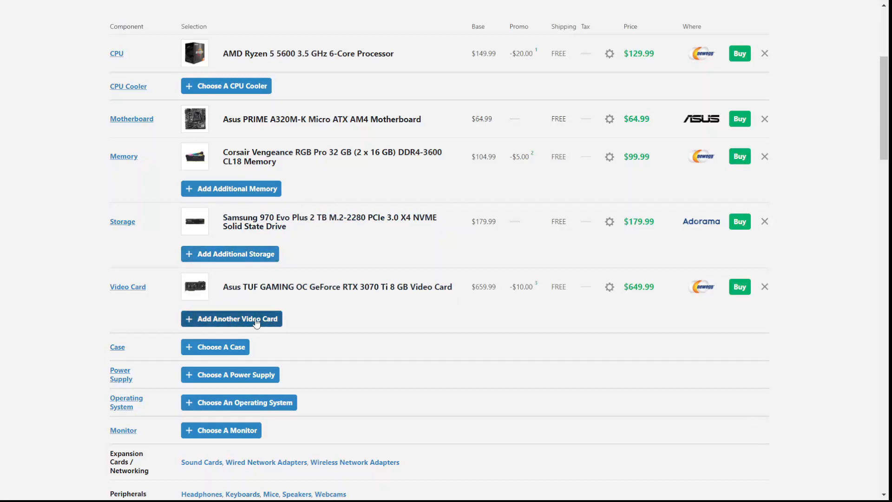
left_click(262, 255)
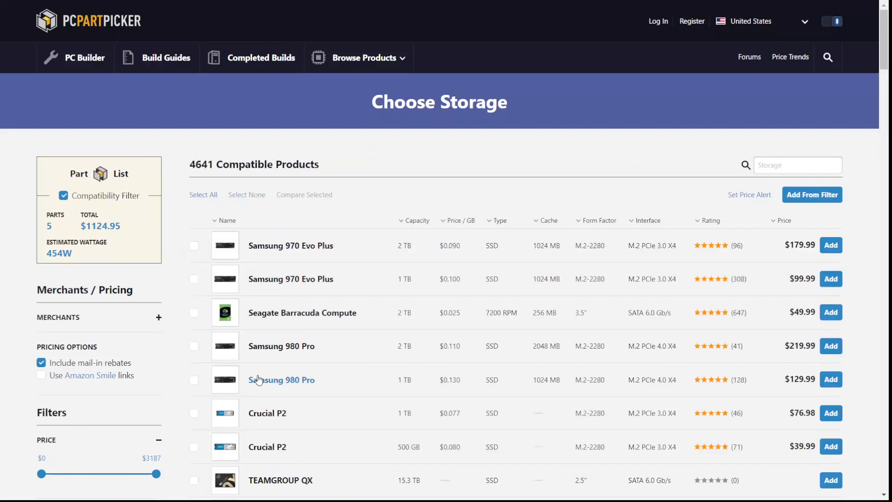
scroll(259, 380, "down", 1)
scroll(259, 380, "down", 3)
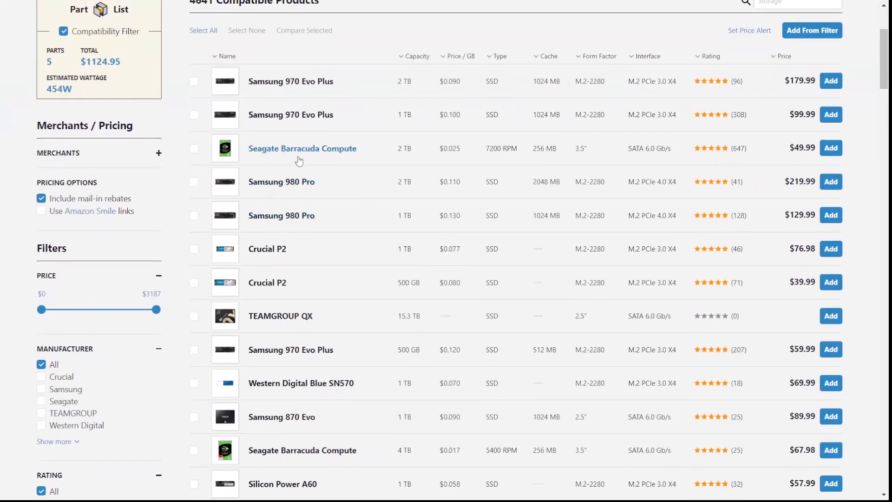
scroll(281, 310, "down", 3)
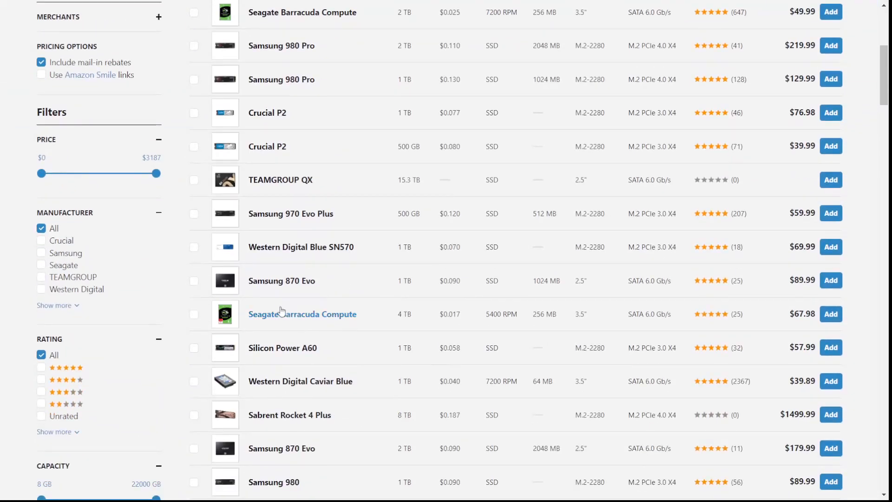
left_click(836, 316)
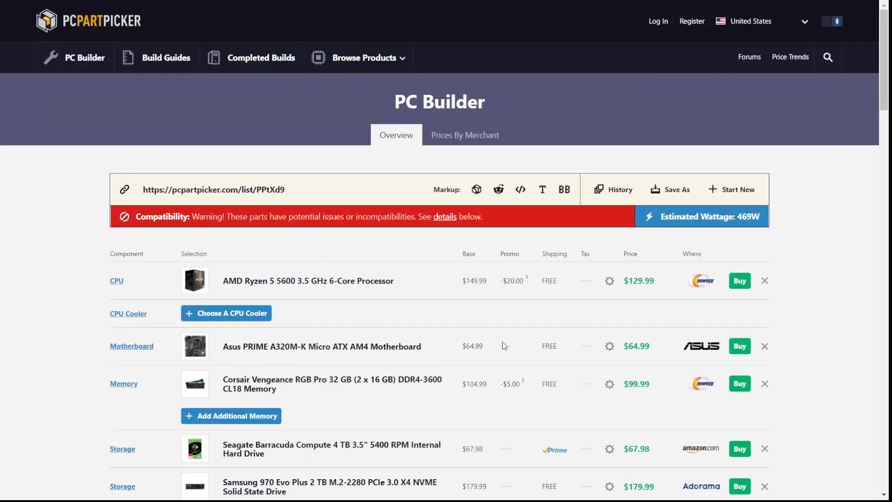
- Check which motherboard ports and slots the hard drive and video card occupy in the motherboard usage diagram
scroll(502, 341, "down", 4)
scroll(374, 344, "down", 20)
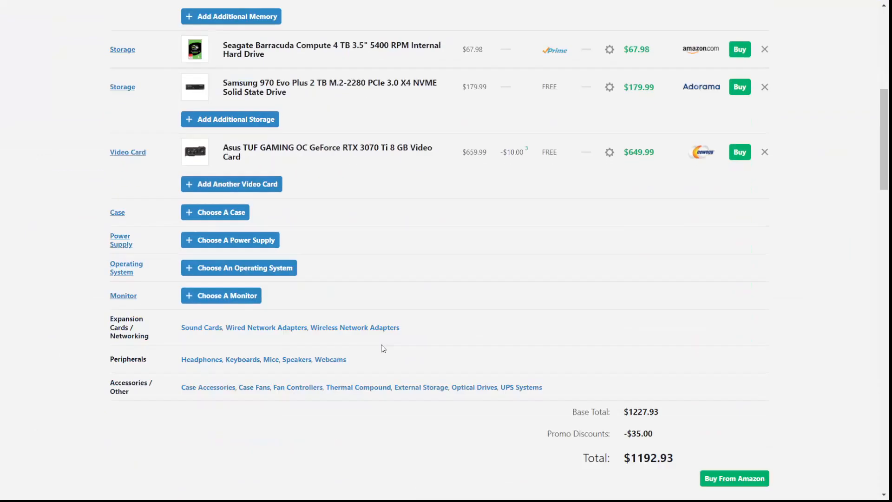
scroll(381, 345, "down", 2)
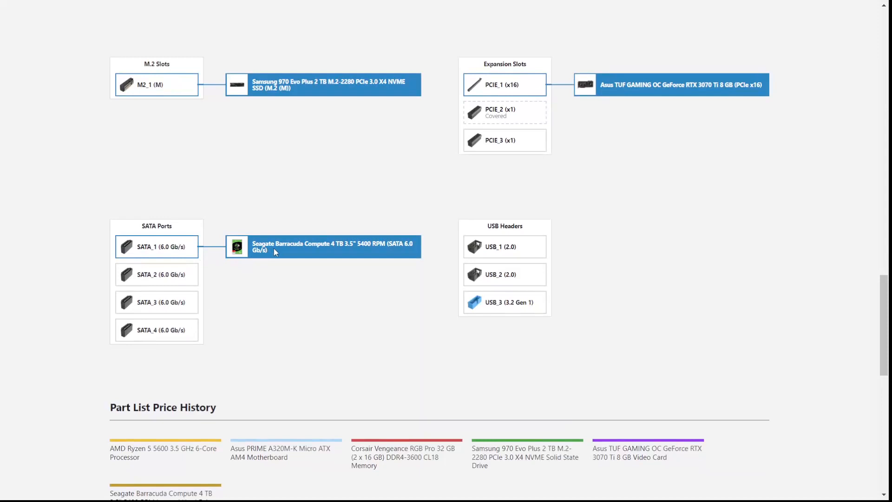
- Start choosing a case for the build and restrict the product list to the MicroATX Mini Tower type
scroll(274, 249, "up", 20)
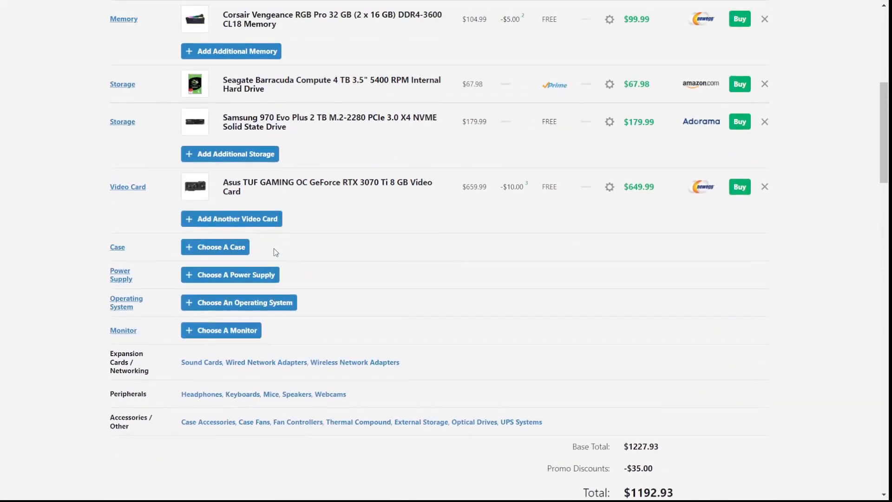
scroll(276, 253, "up", 2)
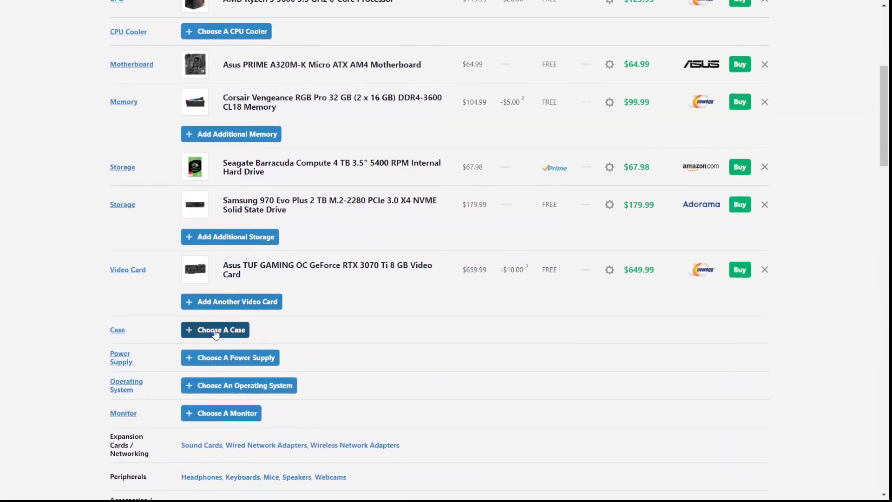
left_click(216, 333)
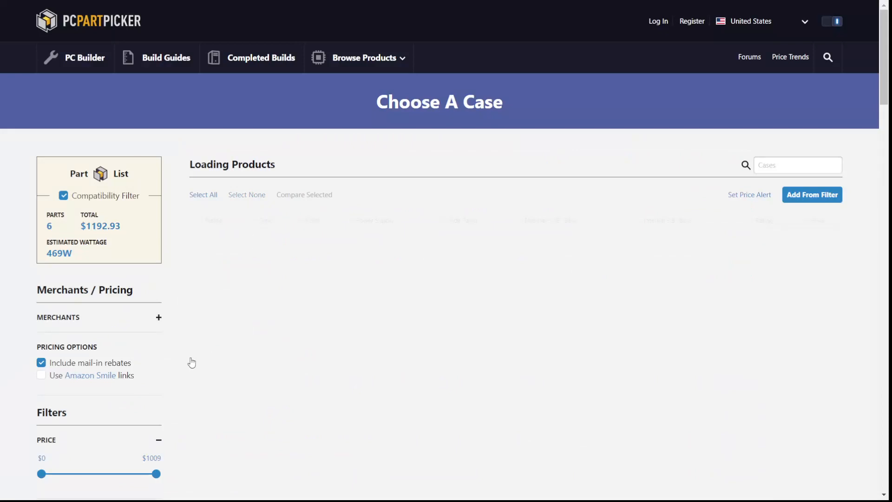
scroll(192, 363, "down", 2)
scroll(192, 363, "up", 1)
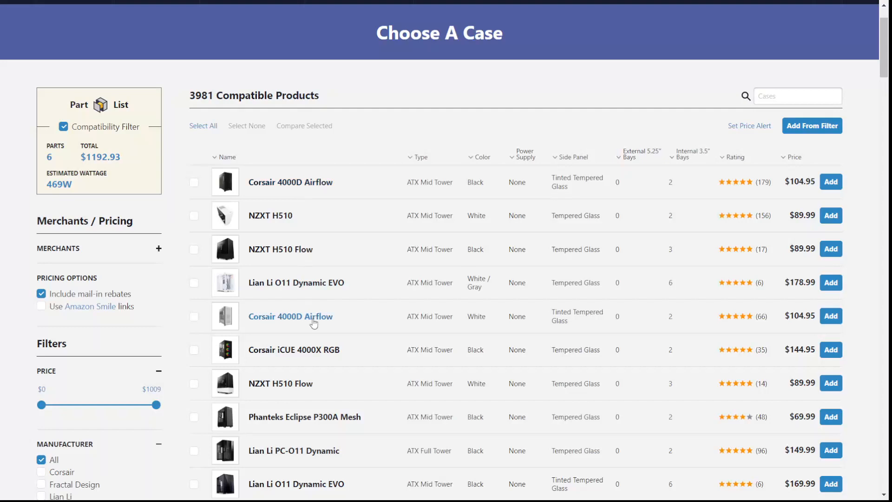
scroll(310, 318, "down", 9)
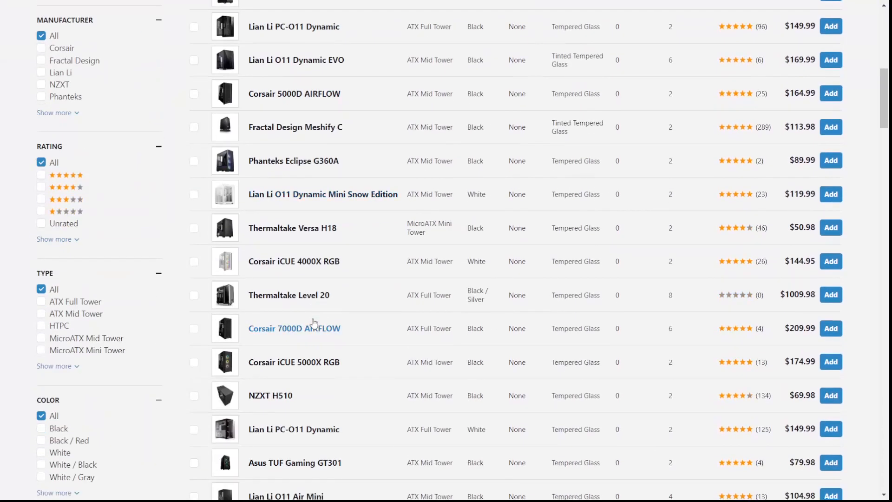
scroll(315, 323, "down", 2)
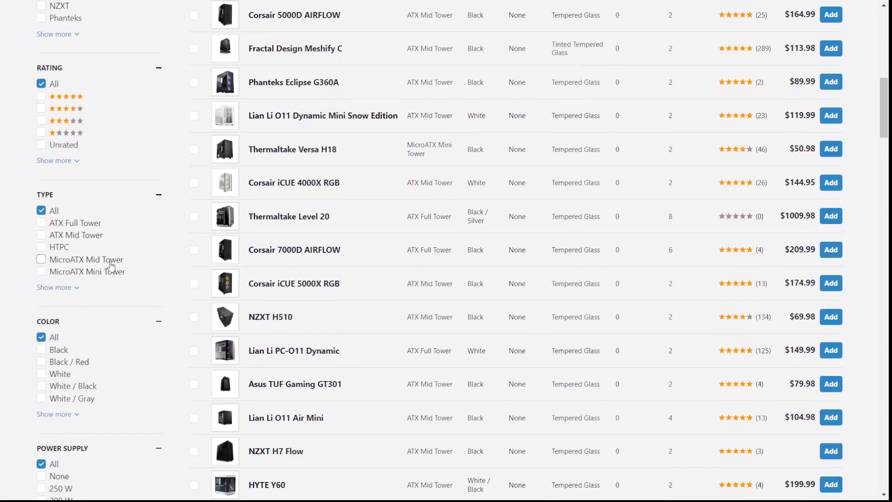
left_click(111, 273)
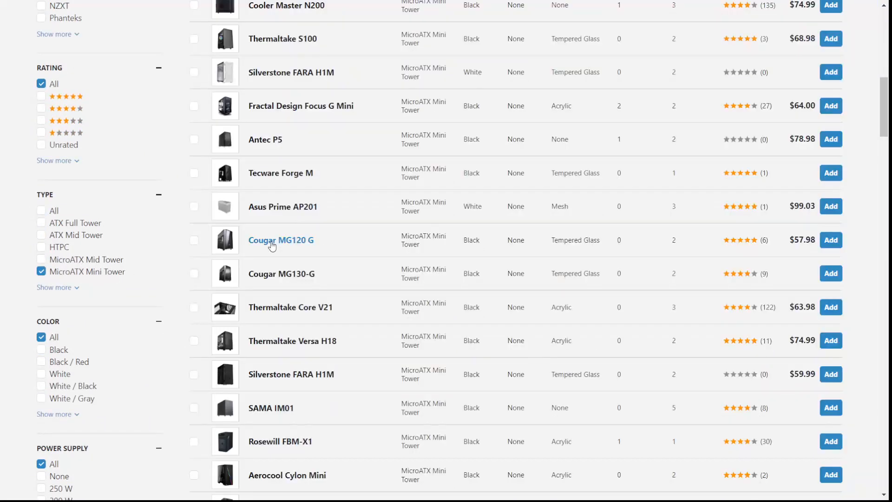
- Add the Thermaltake Versa H18 case with the tempered glass side panel from the filtered list to the build
scroll(271, 247, "up", 10)
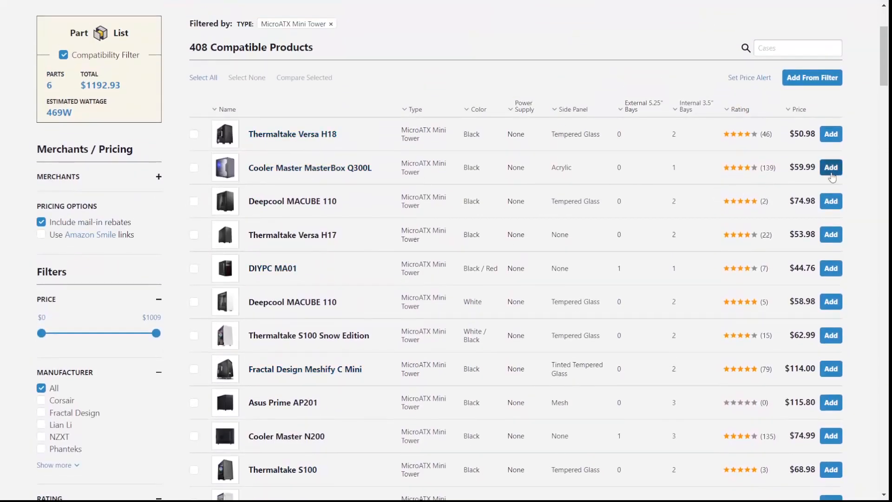
left_click(833, 139)
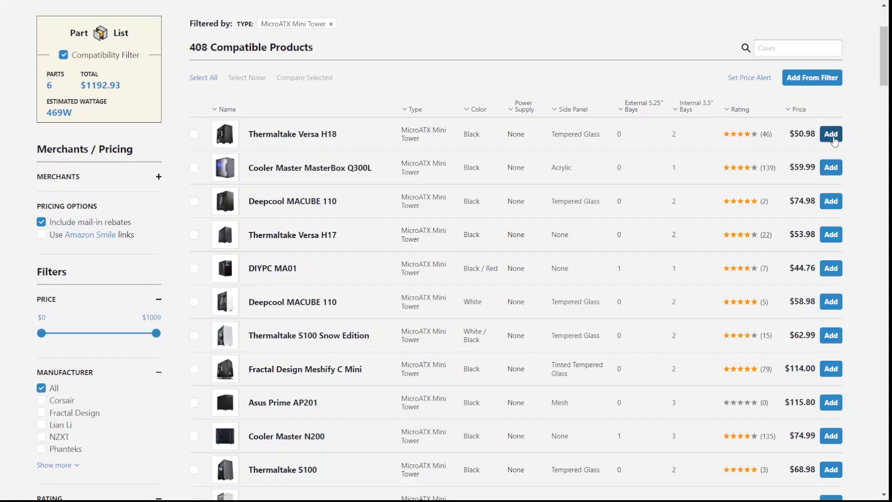
scroll(490, 343, "down", 15)
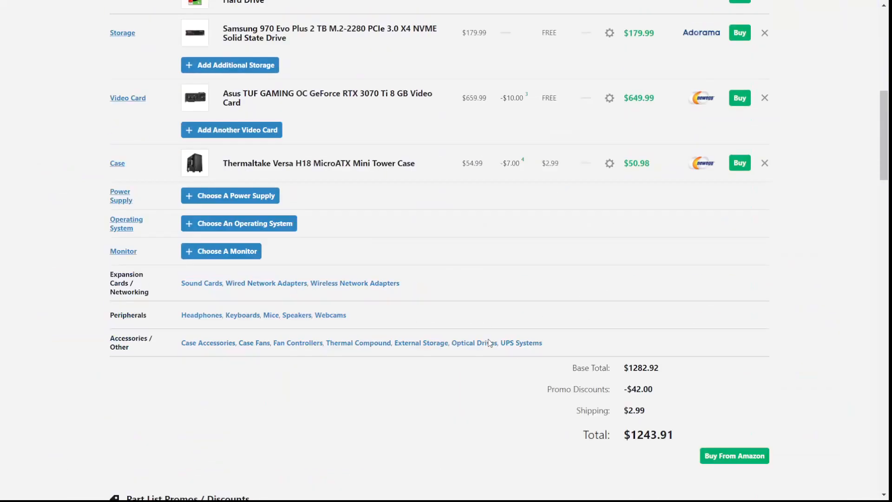
- Check how the case connects to the motherboard's USB headers in the usage diagram, and review the build's price total and promo discounts
scroll(491, 343, "down", 13)
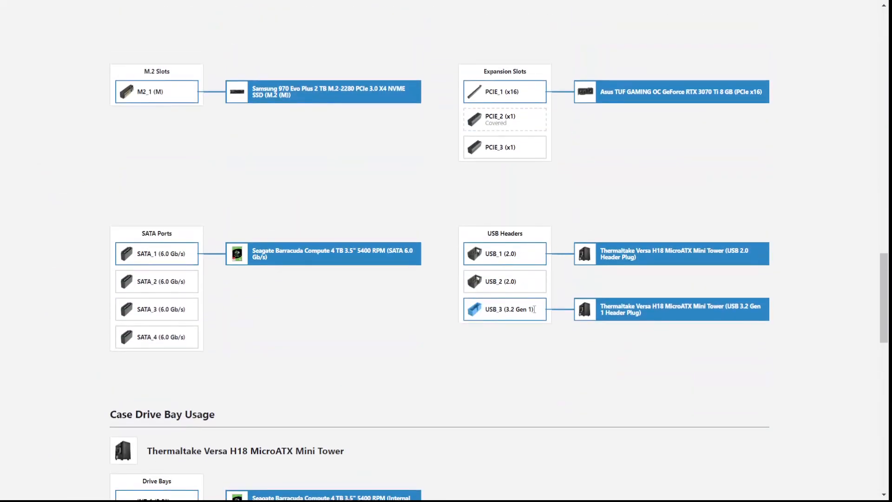
scroll(534, 317, "up", 3)
scroll(534, 315, "up", 15)
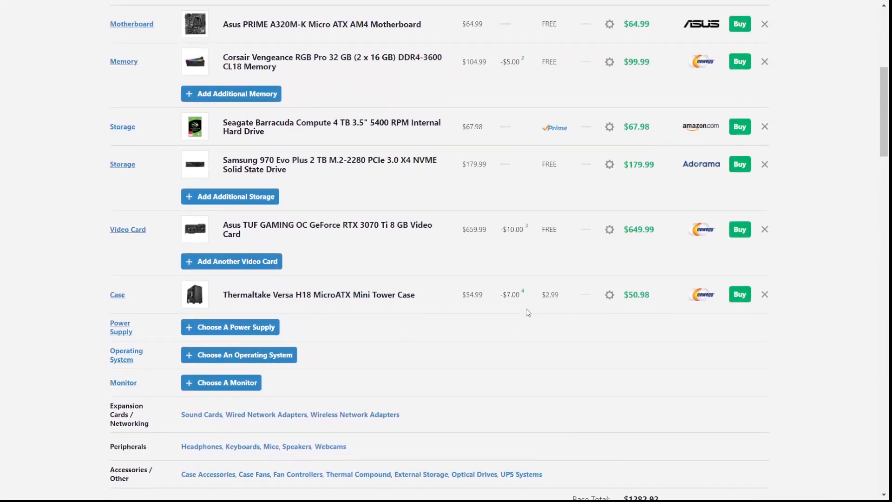
scroll(527, 312, "down", 4)
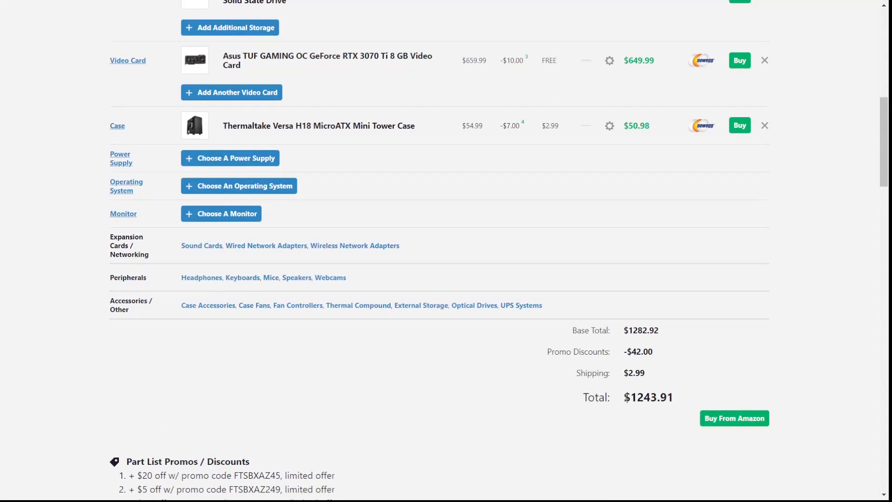
left_click_drag(625, 398, 692, 396)
left_click(690, 393)
left_click_drag(663, 353, 625, 358)
left_click(458, 195)
- Start choosing a power supply for the build and restrict the product list to wattages from 550 W to 800 W
scroll(458, 195, "up", 3)
left_click(199, 279)
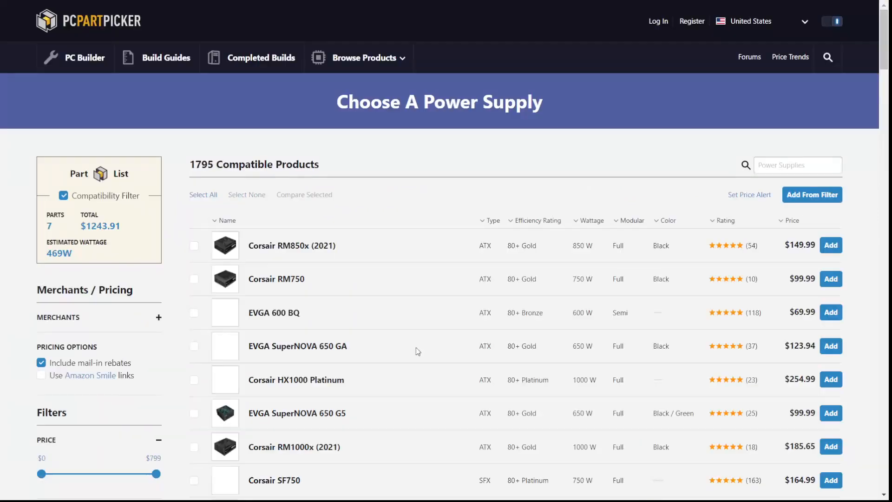
scroll(418, 351, "down", 2)
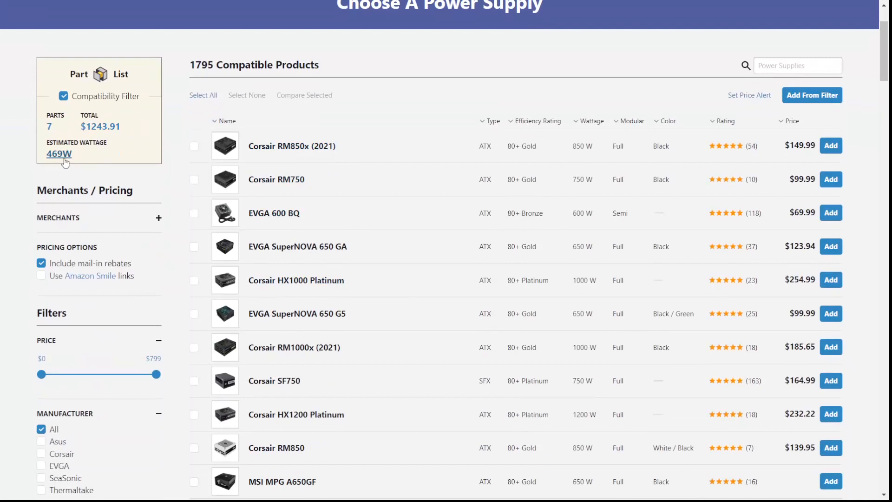
mouse_move(329, 197)
scroll(27, 334, "down", 7)
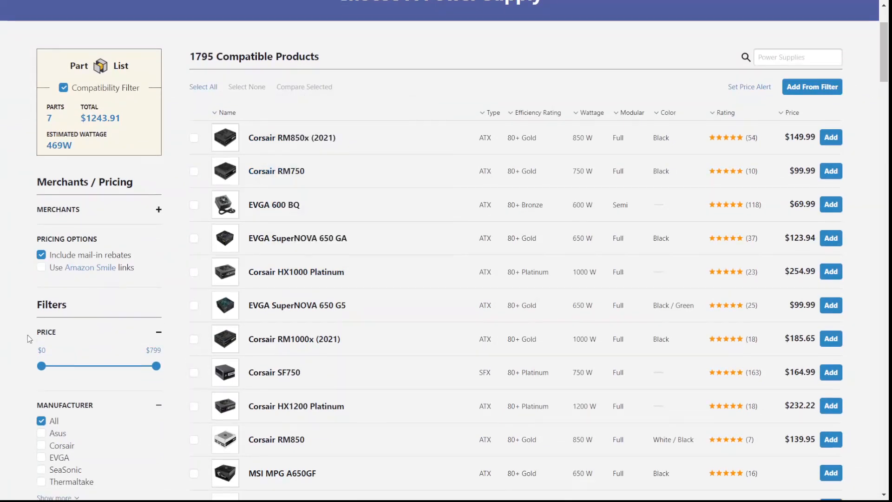
scroll(27, 334, "down", 7)
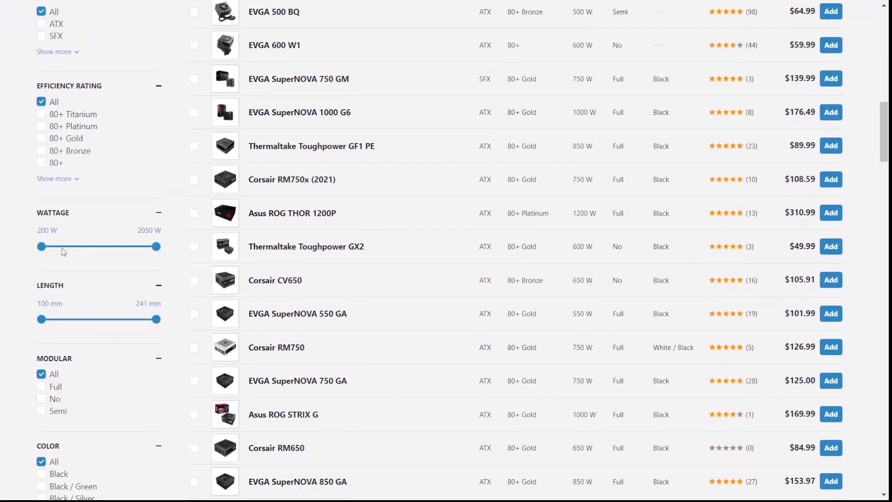
left_click_drag(42, 247, 63, 248)
left_click_drag(156, 247, 82, 253)
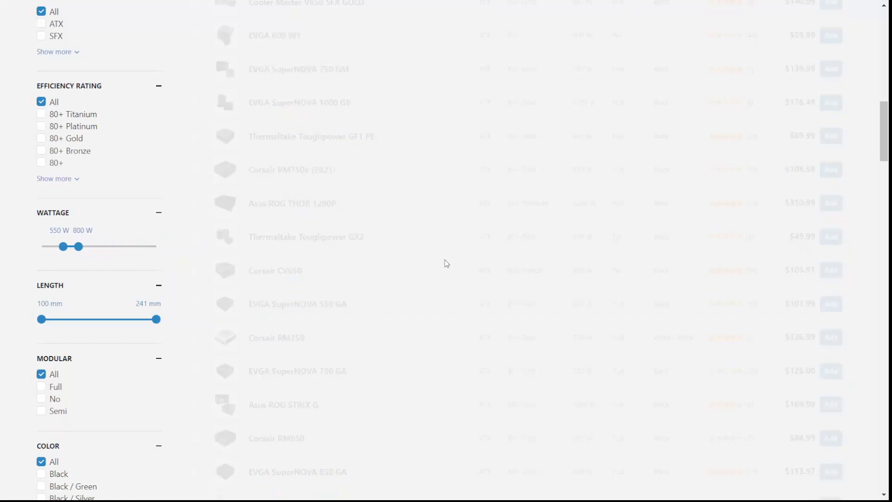
- Limit the power supplies to Corsair and add the black RM750 750 W 80+ Gold model to the build
scroll(446, 262, "up", 5)
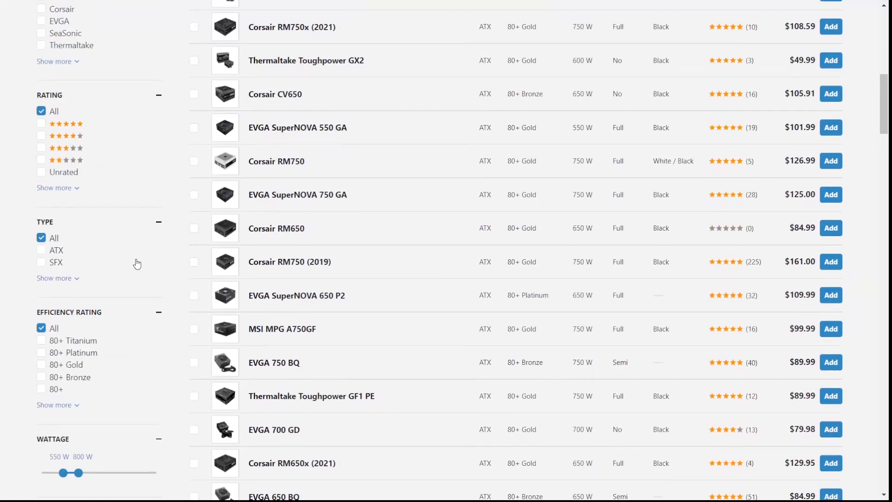
scroll(137, 261, "up", 3)
left_click(62, 162)
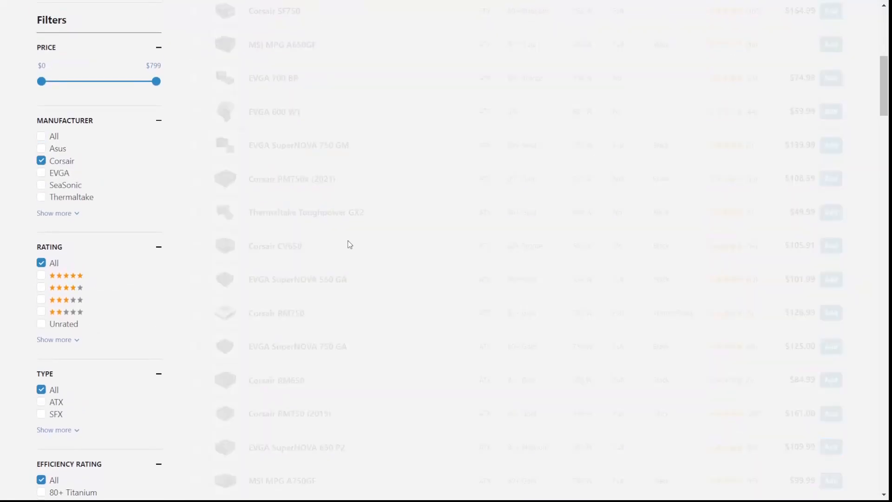
scroll(366, 248, "up", 1)
scroll(366, 247, "up", 5)
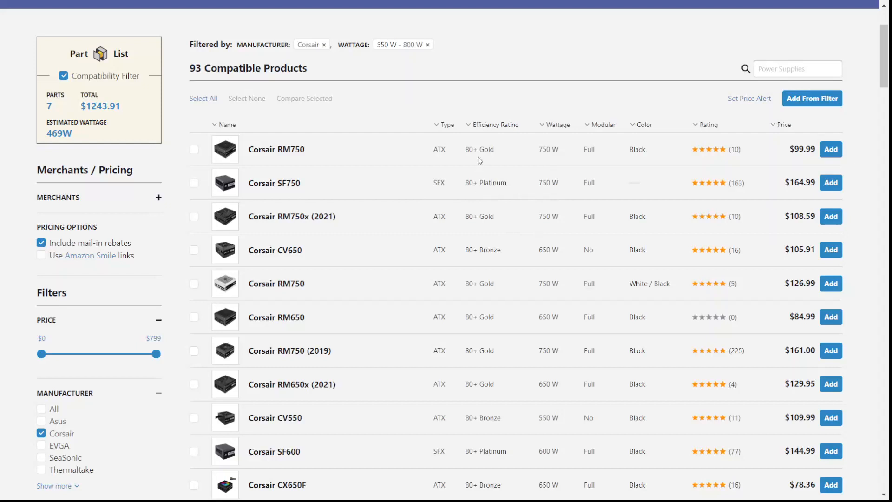
left_click(831, 150)
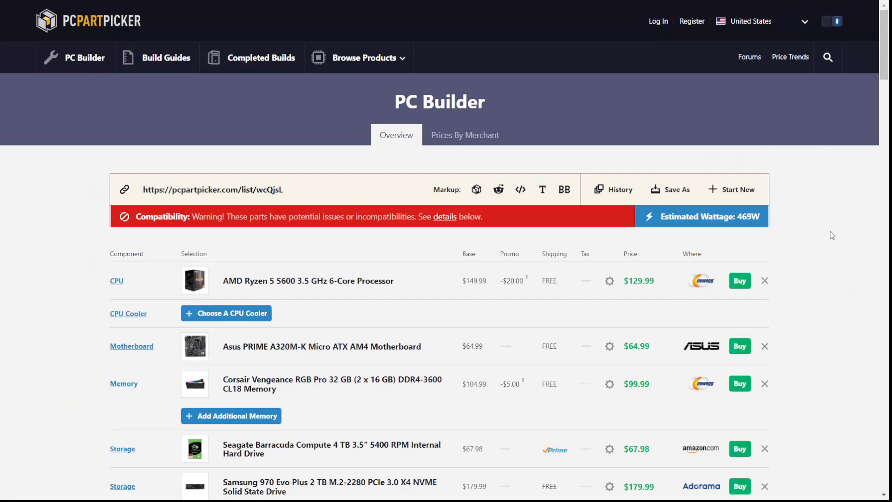
- Review the full part list from CPU to power supply, including the missing CPU cooler and the build's total price
scroll(832, 235, "down", 2)
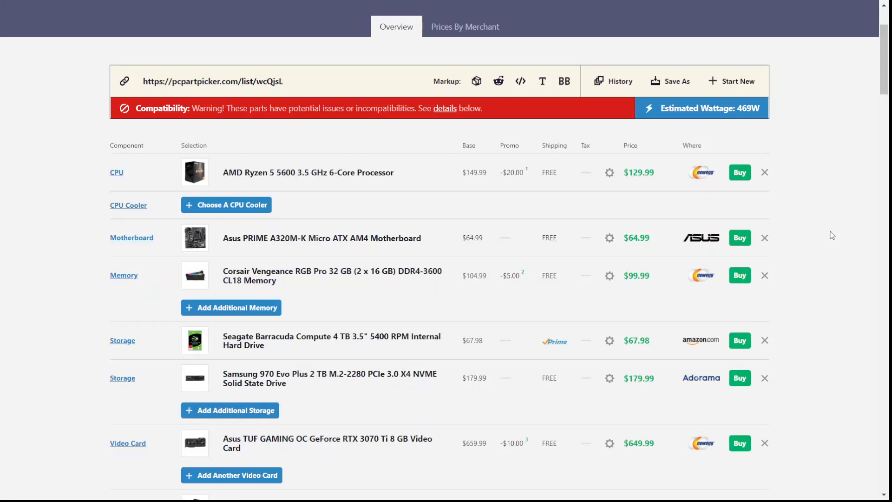
scroll(832, 235, "down", 7)
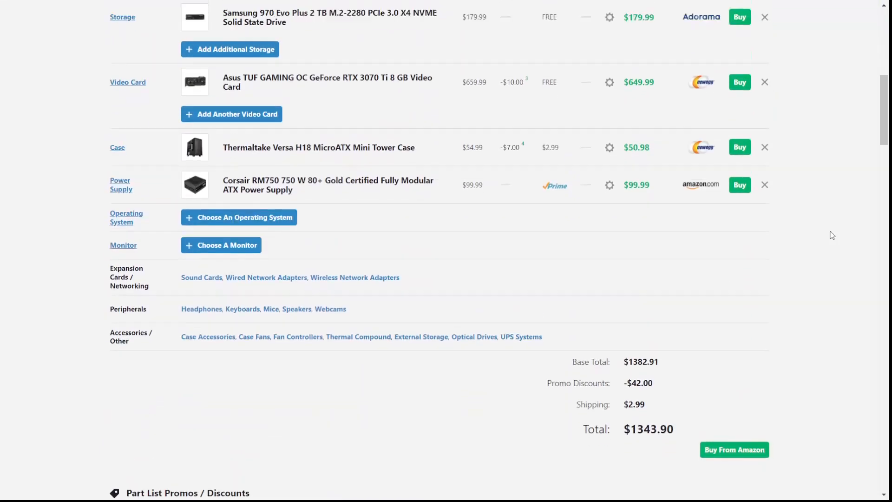
scroll(832, 235, "up", 8)
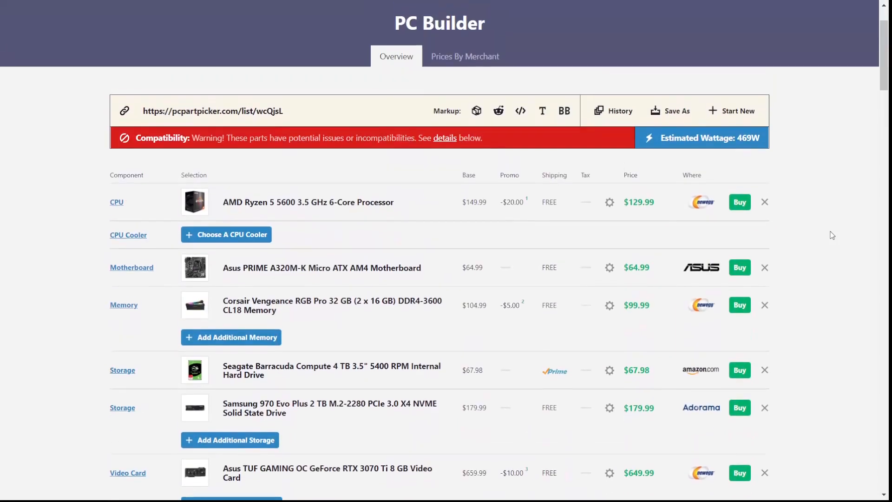
scroll(831, 236, "up", 1)
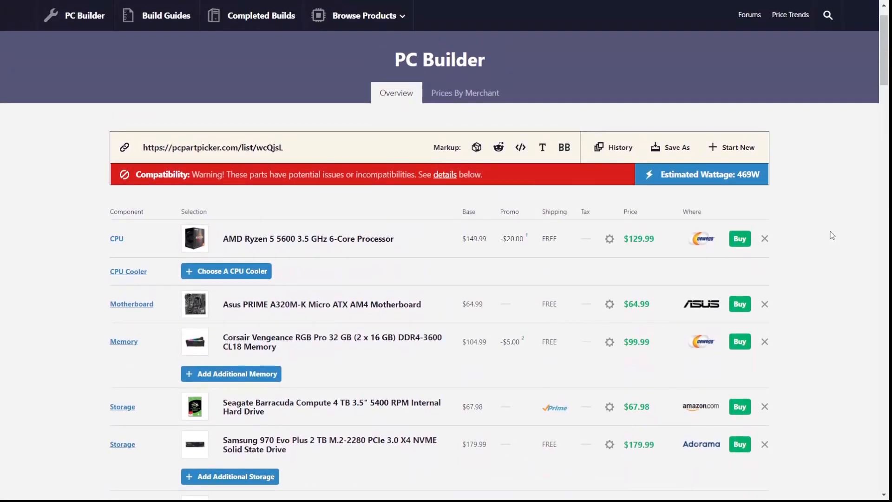
scroll(832, 235, "up", 1)
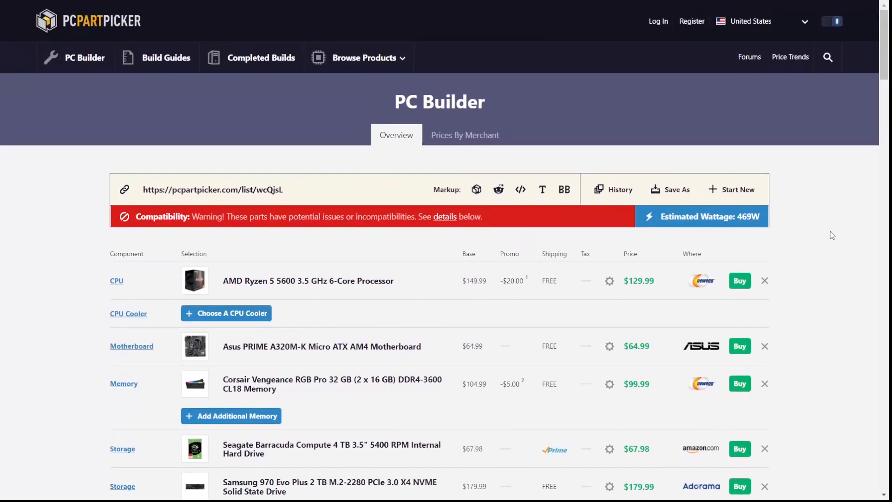
scroll(317, 407, "down", 2)
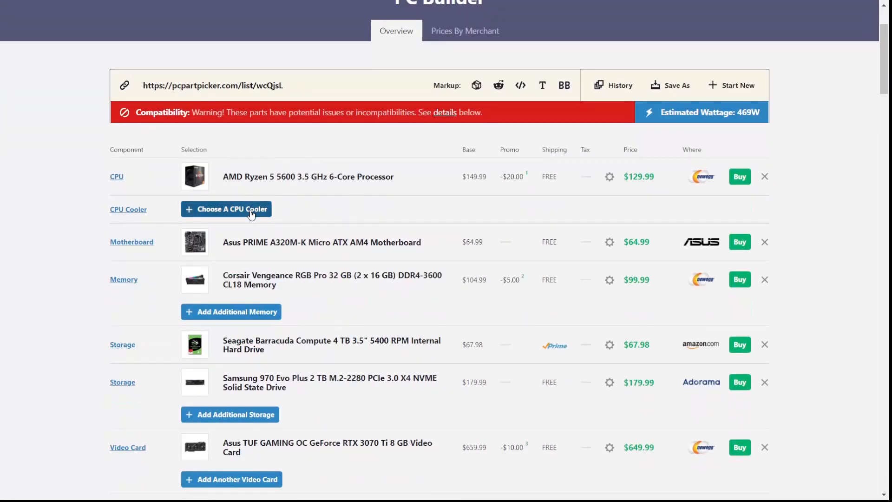
scroll(266, 396, "down", 2)
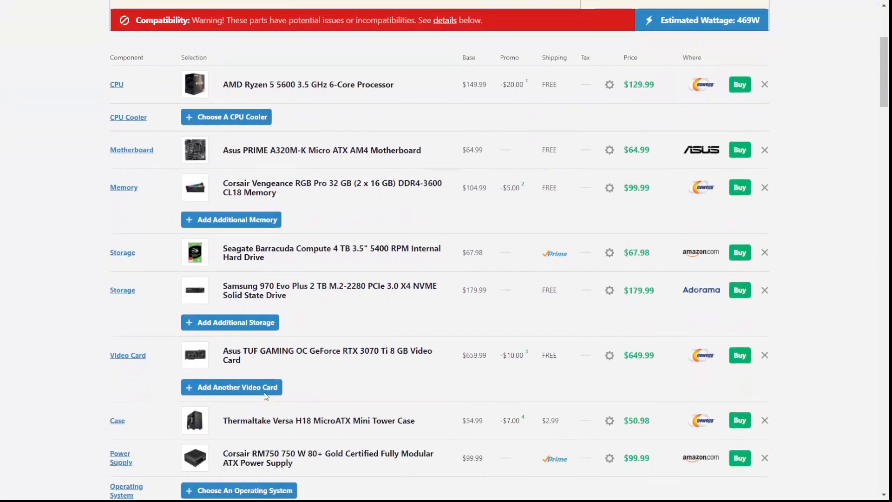
scroll(266, 396, "down", 6)
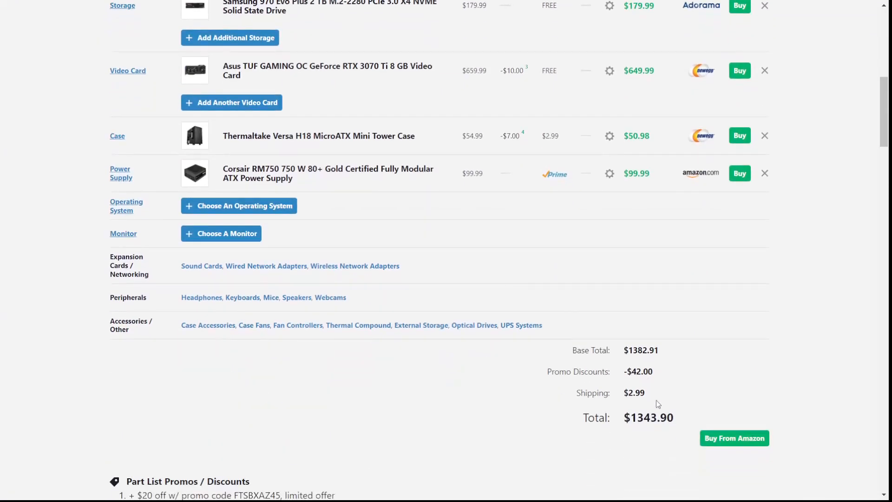
left_click_drag(688, 426, 630, 422)
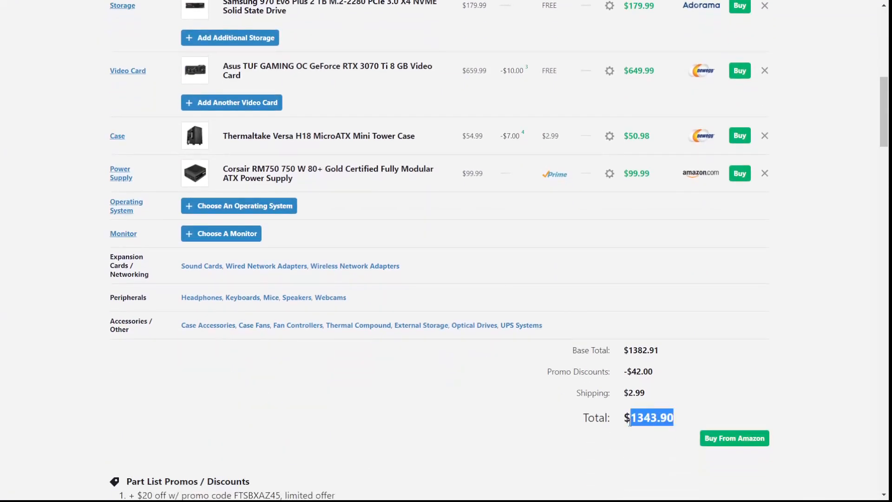
left_click(692, 411)
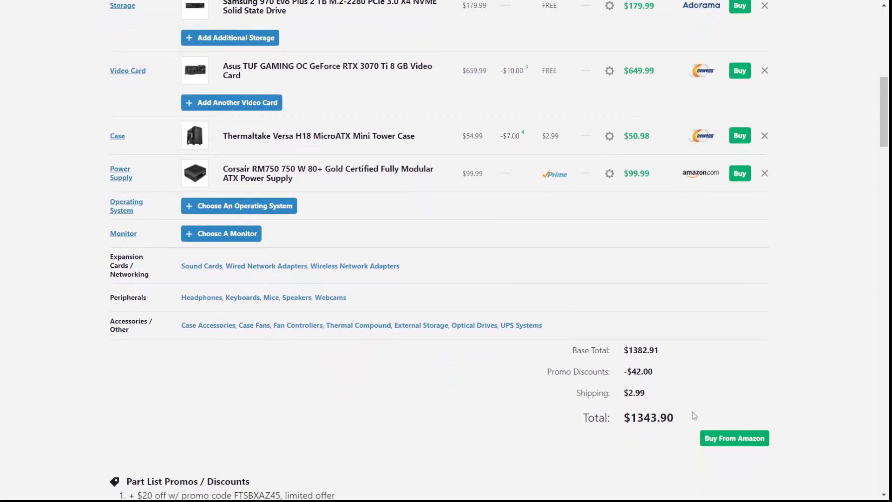
- Remove the 4 TB Seagate Barracuda hard drive from the build and check the total price
scroll(692, 412, "up", 4)
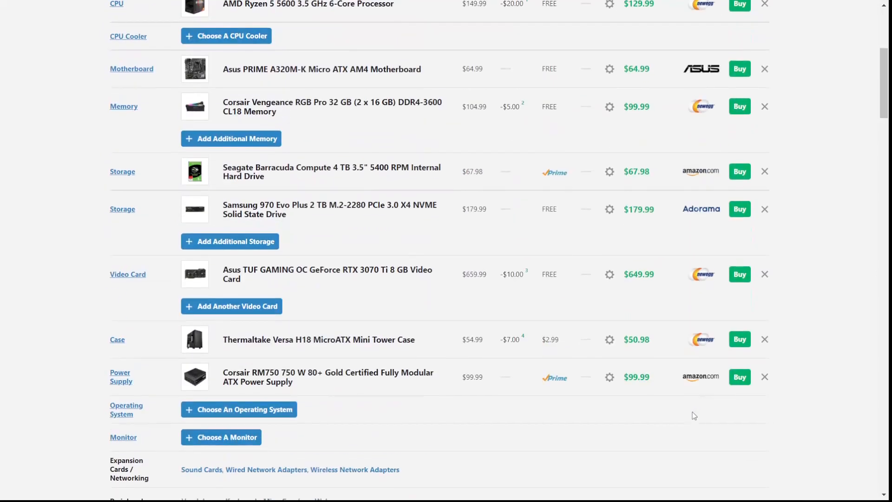
left_click(764, 175)
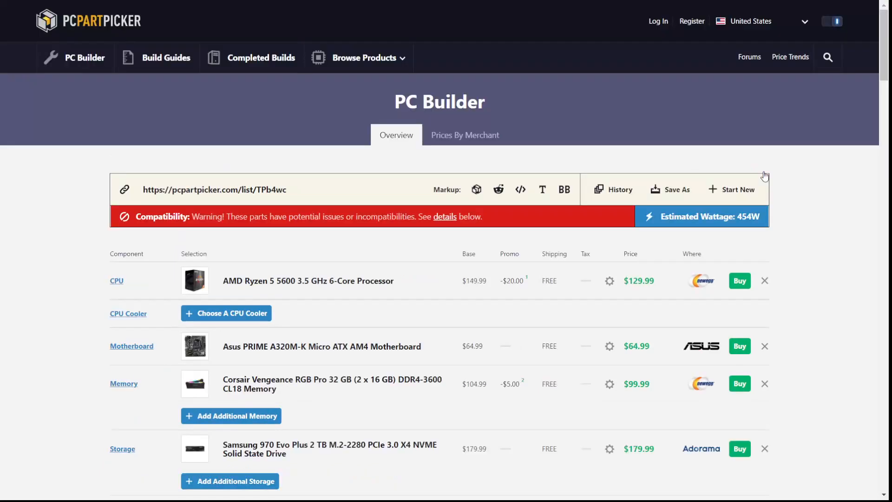
scroll(556, 317, "down", 7)
scroll(557, 320, "down", 4)
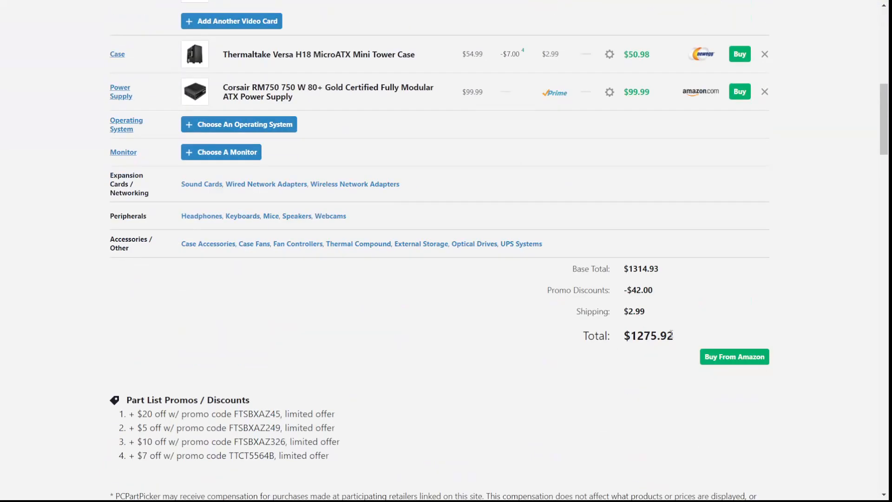
- Add the Corsair iCUE SP120 RGB ELITE 3-Pack case fans to the build
scroll(671, 335, "up", 3)
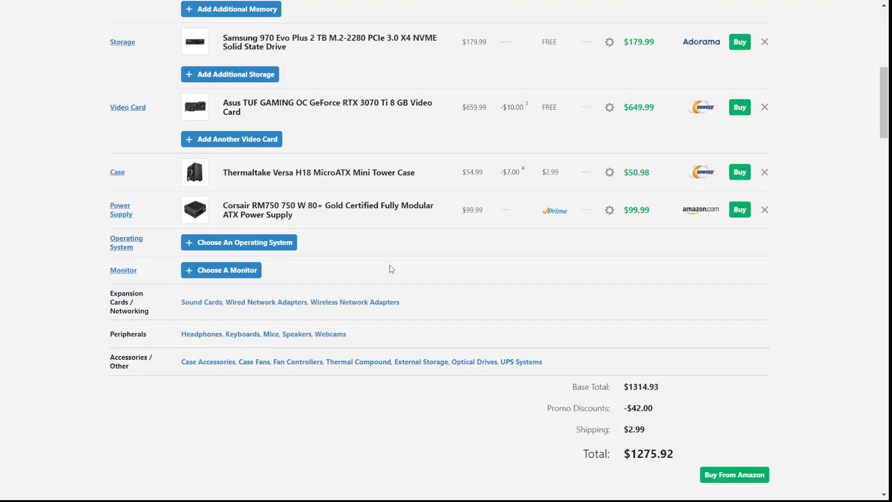
left_click(257, 365)
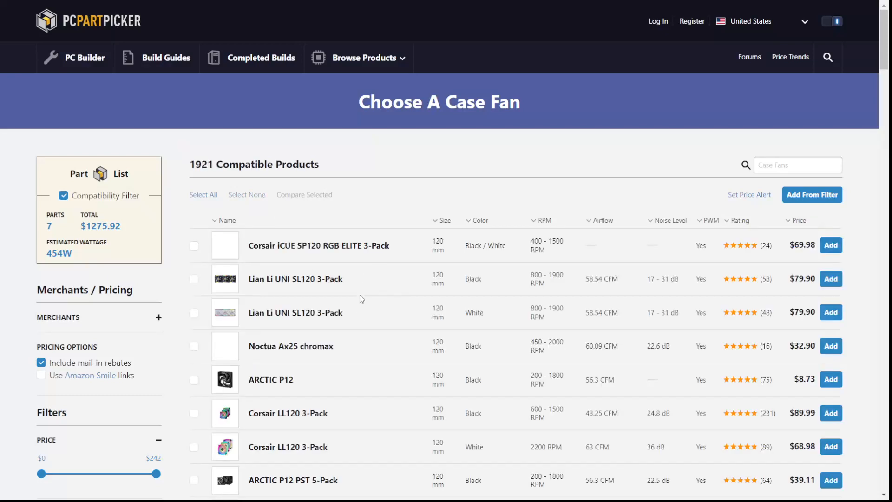
scroll(362, 299, "down", 2)
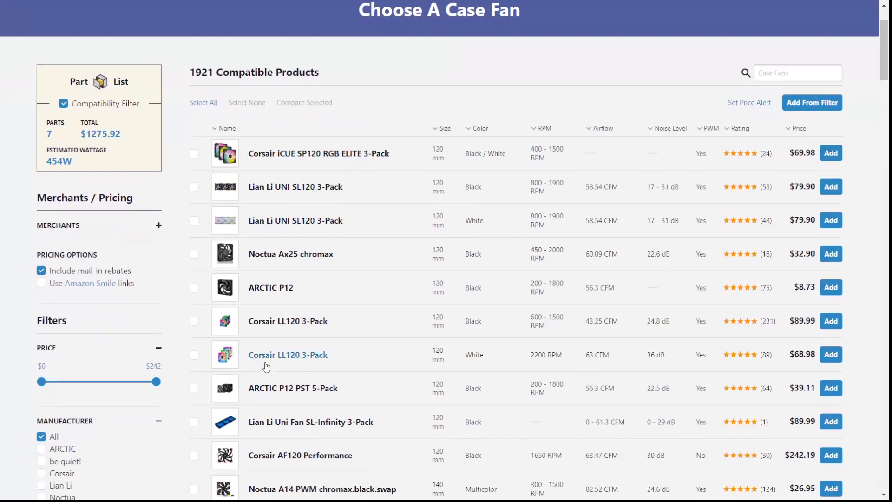
left_click(830, 154)
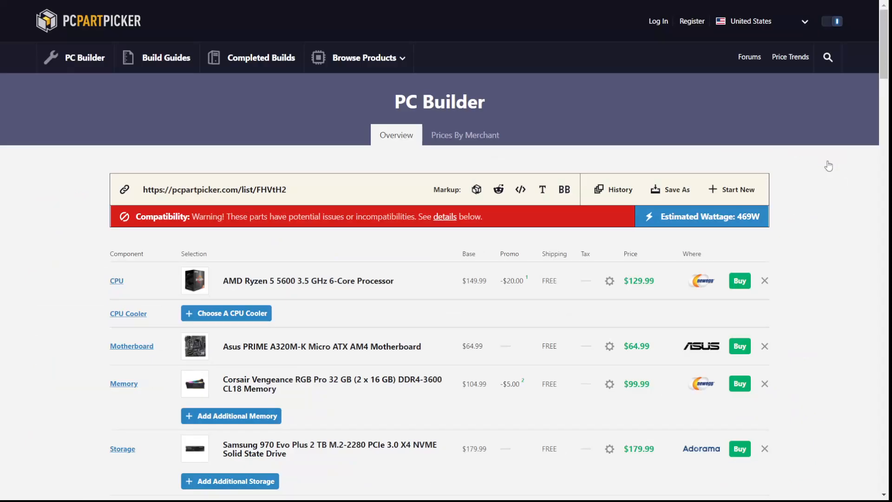
- Check the case fans in the part list and read the potential issues and incompatibilities, including the motherboard BIOS warning
scroll(376, 377, "down", 10)
scroll(376, 377, "up", 2)
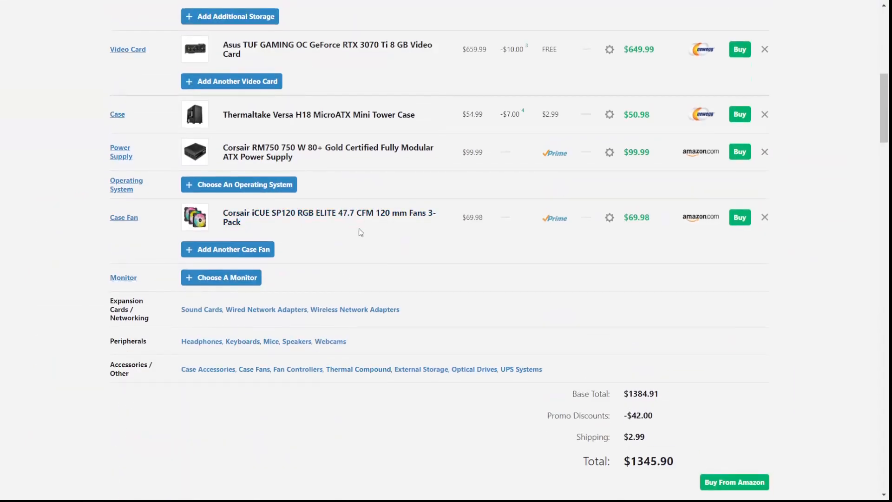
scroll(361, 232, "up", 5)
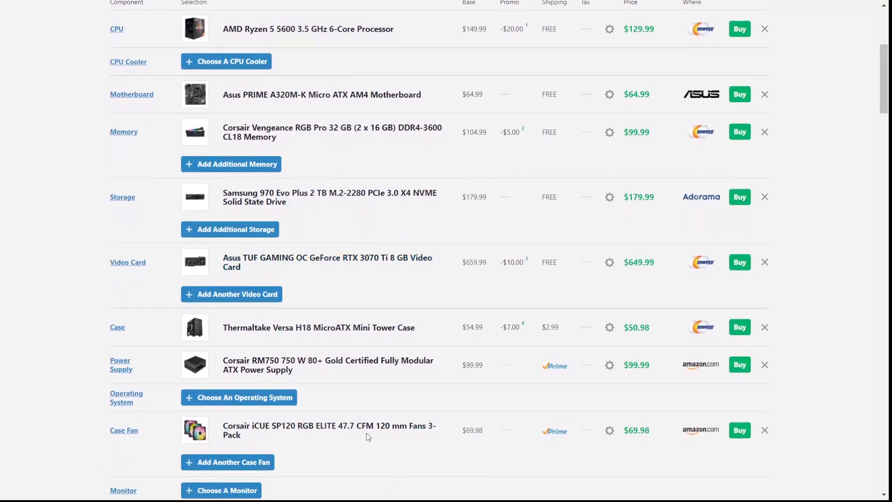
scroll(370, 433, "down", 6)
scroll(372, 437, "down", 10)
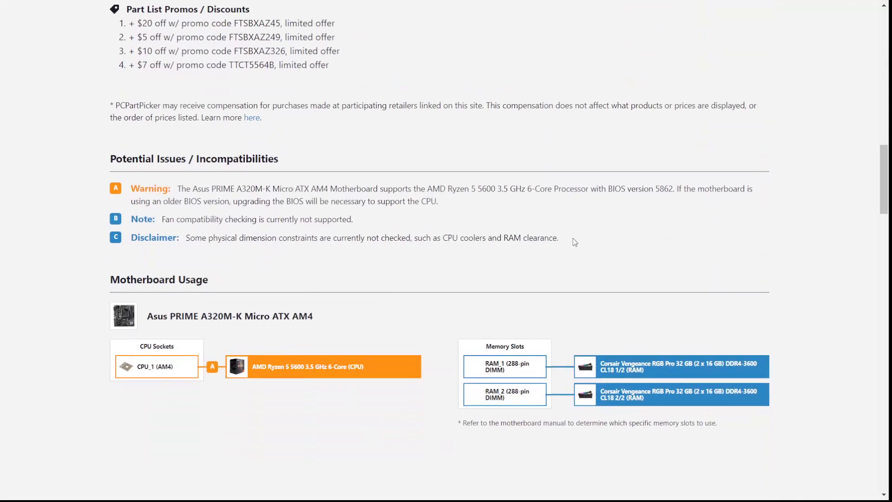
left_click_drag(575, 242, 220, 219)
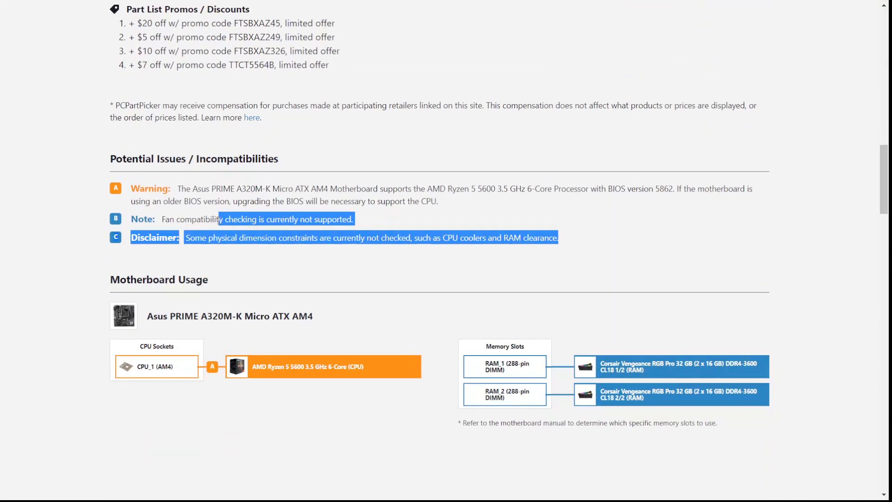
left_click(202, 222)
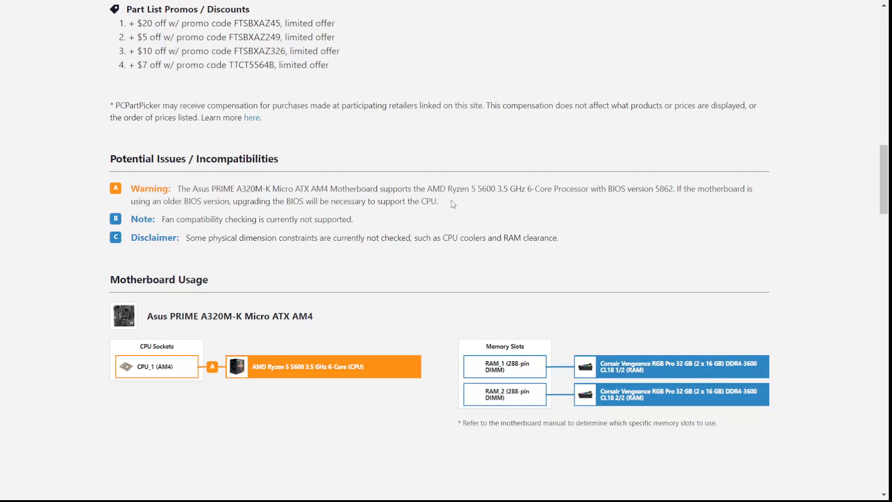
left_click_drag(451, 201, 176, 188)
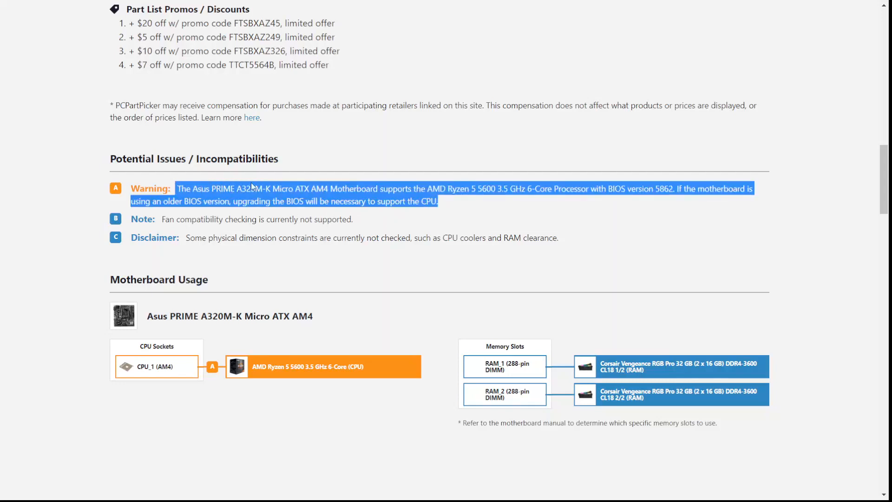
- Review the compatibility notes and the motherboard usage section, covering CPU socket, memory, M.2, expansion, SATA and USB connections
left_click(504, 204)
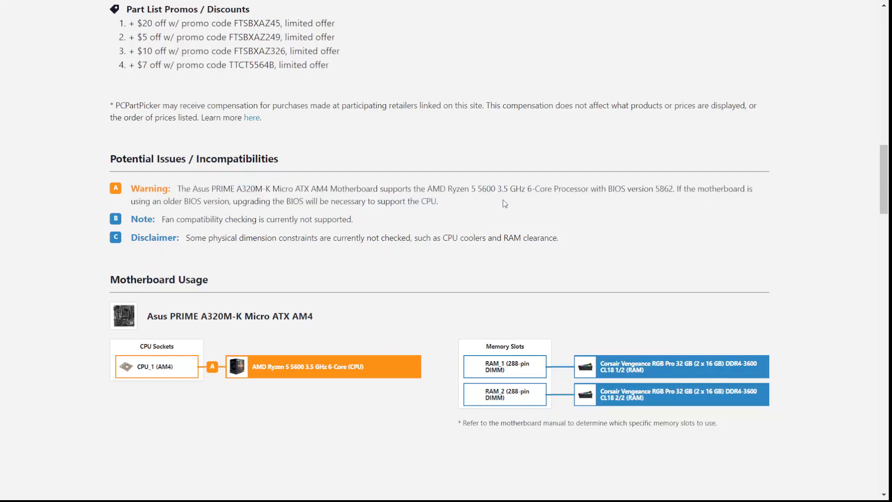
scroll(470, 303, "down", 1)
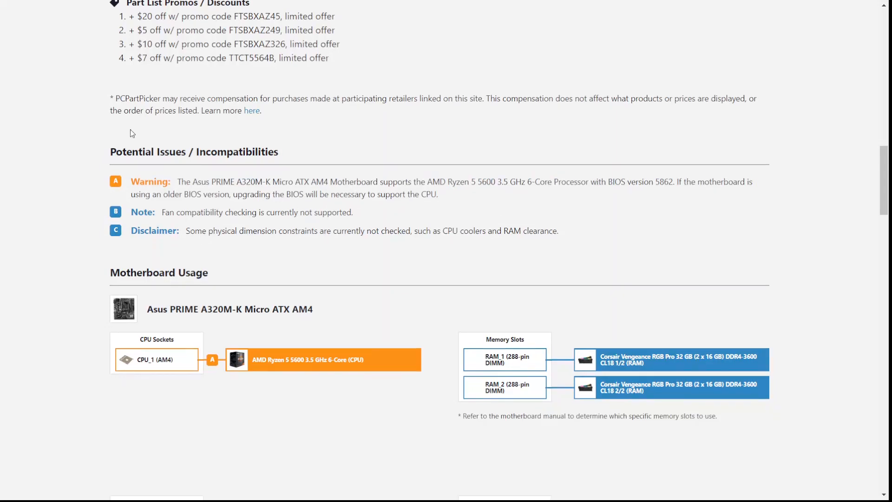
double_click(138, 147)
left_click(138, 147)
scroll(490, 225, "down", 3)
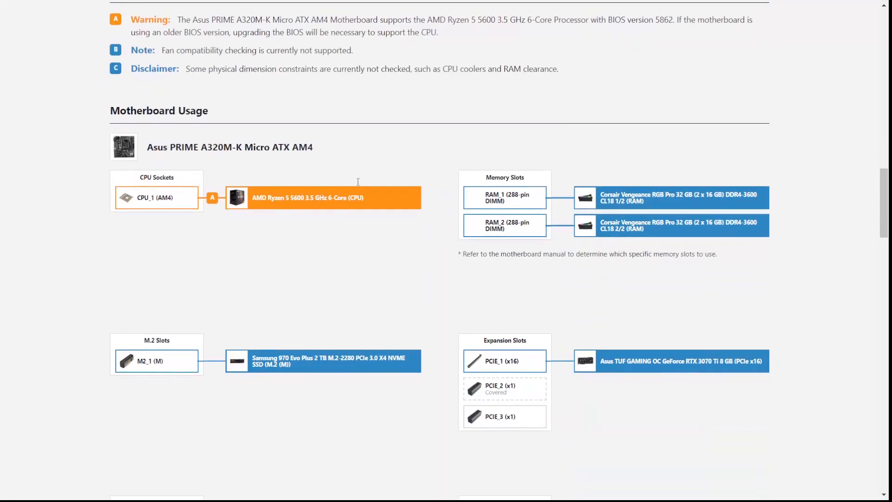
scroll(341, 318, "down", 3)
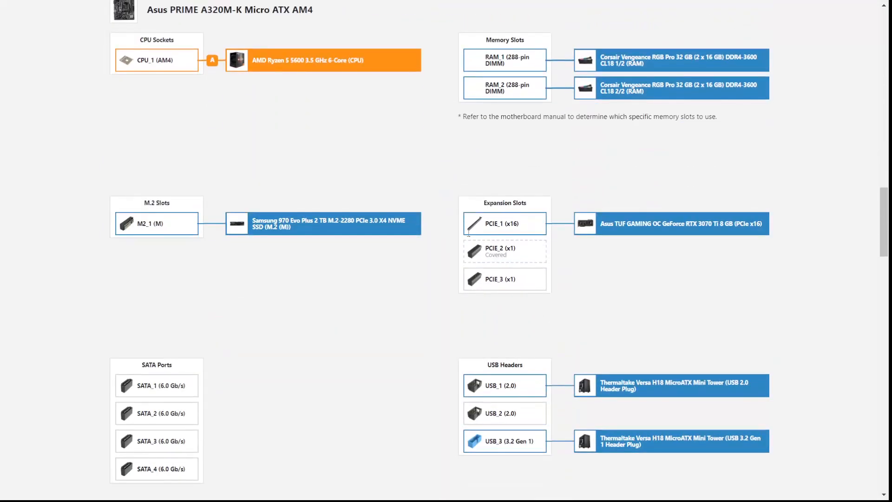
scroll(351, 364, "down", 2)
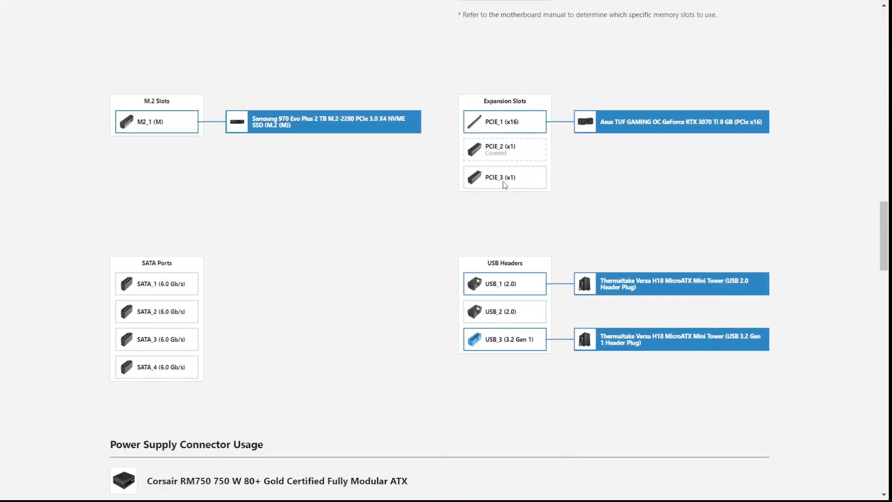
- Examine the power supply connector usage, the case drive bay usage and the part list price history chart
scroll(336, 313, "down", 8)
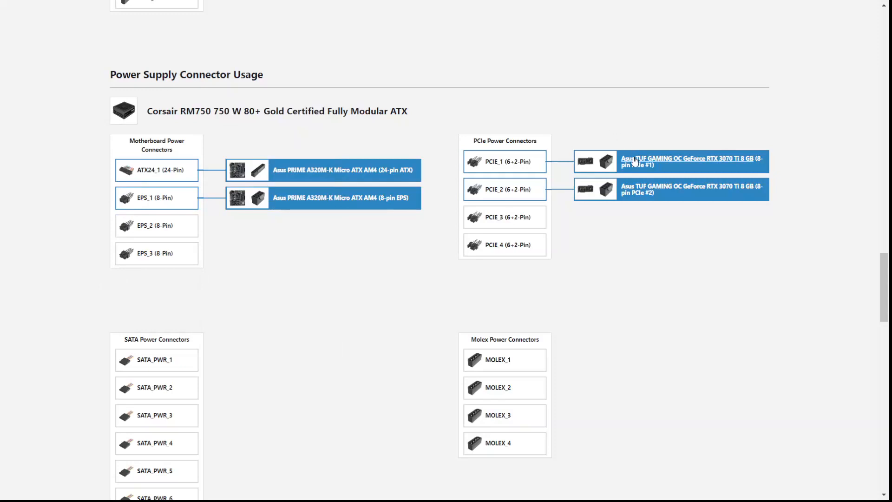
scroll(622, 290, "down", 2)
scroll(622, 291, "down", 4)
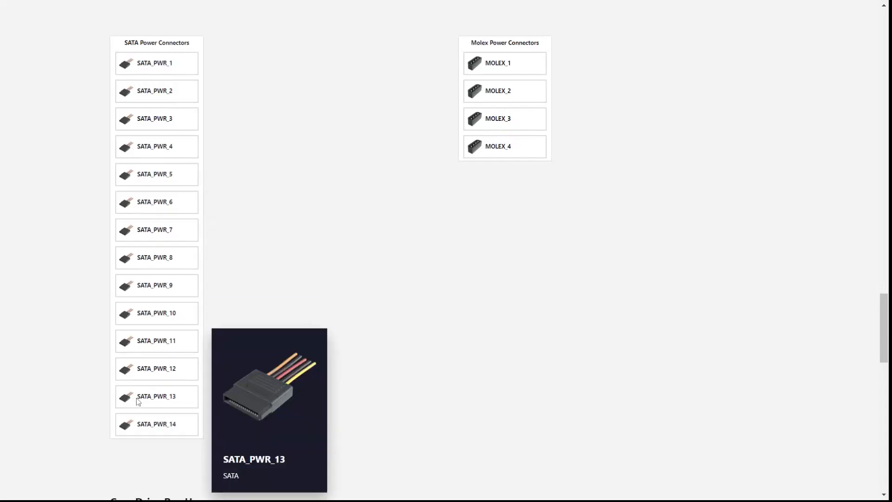
scroll(360, 286, "down", 8)
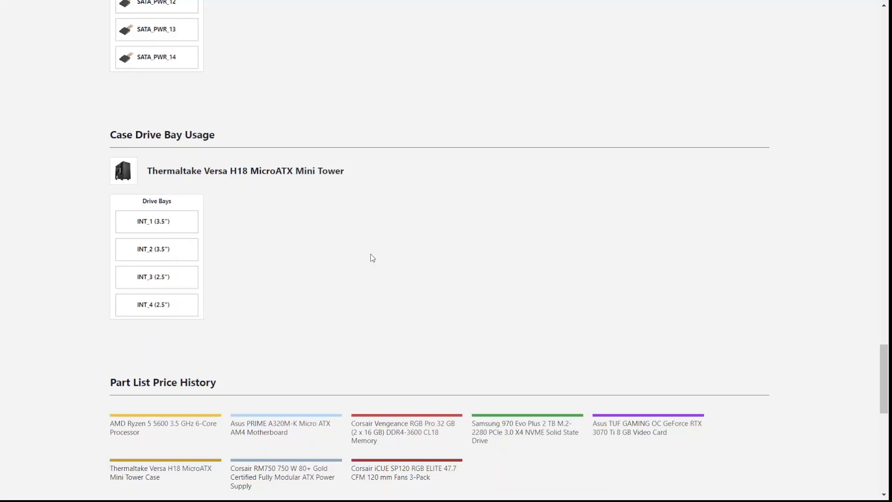
scroll(372, 257, "down", 1)
scroll(373, 258, "down", 5)
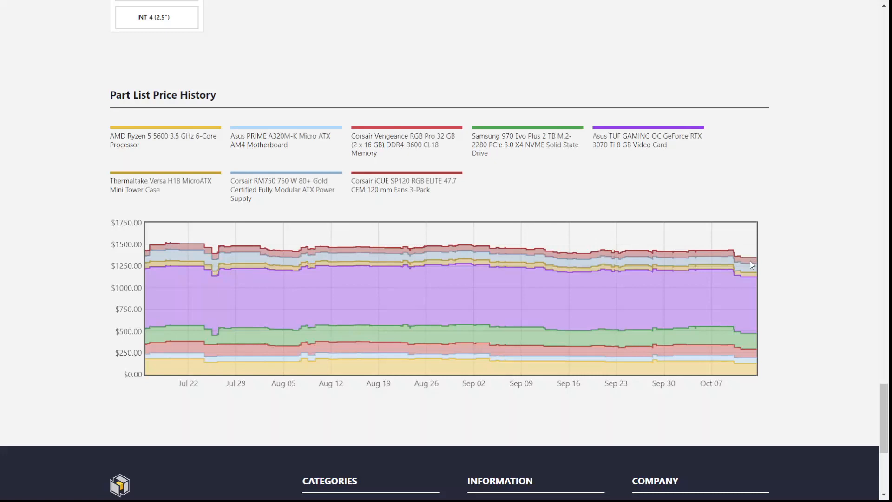
- View the part list history of added and removed components, and close it
scroll(791, 137, "up", 20)
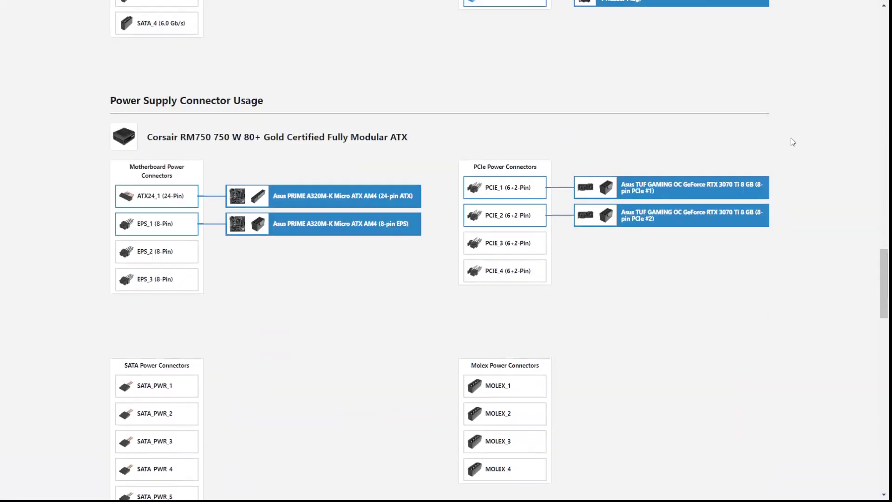
scroll(790, 138, "up", 20)
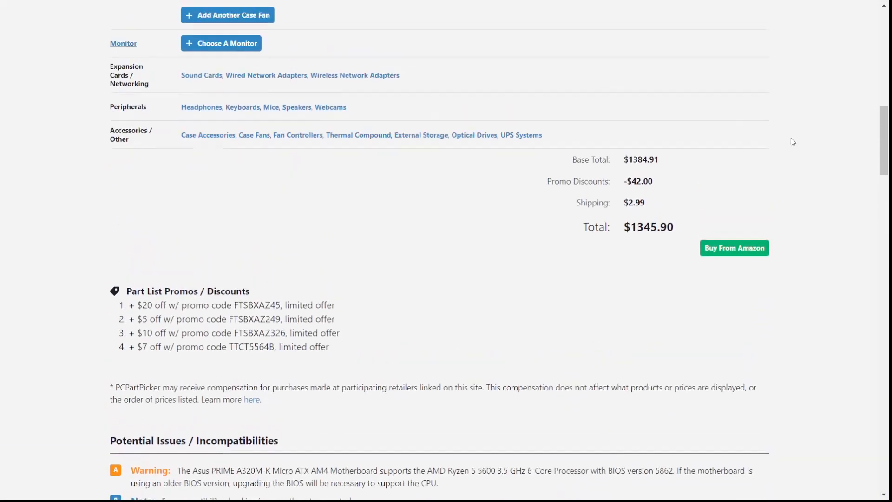
scroll(791, 139, "up", 15)
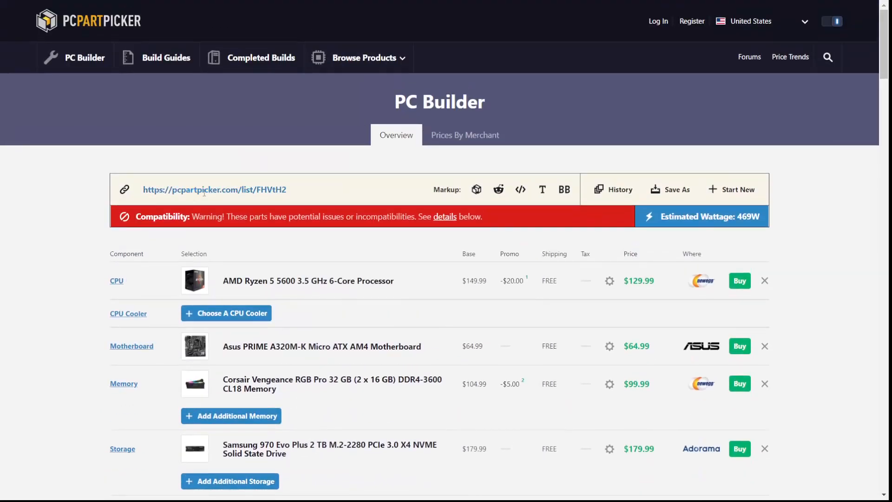
left_click(623, 188)
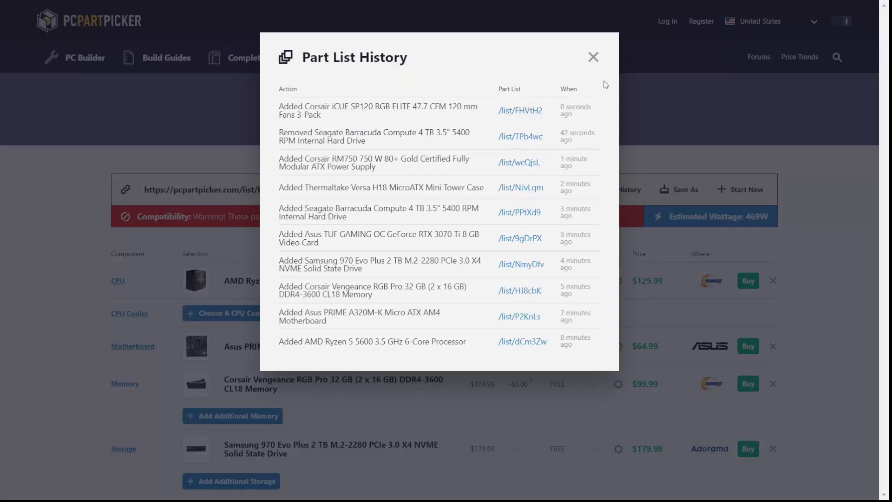
left_click(596, 57)
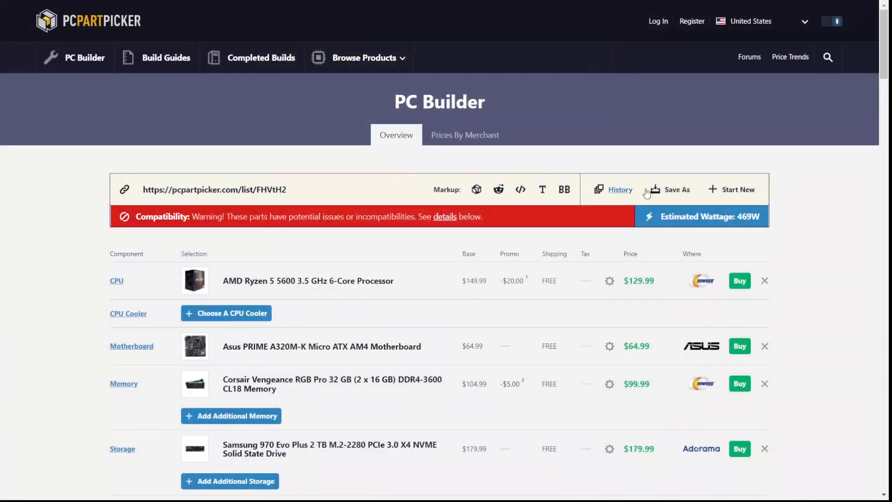
- Check the options for saving the part list under a new name, including the overwrite note, and close them without saving
left_click(677, 189)
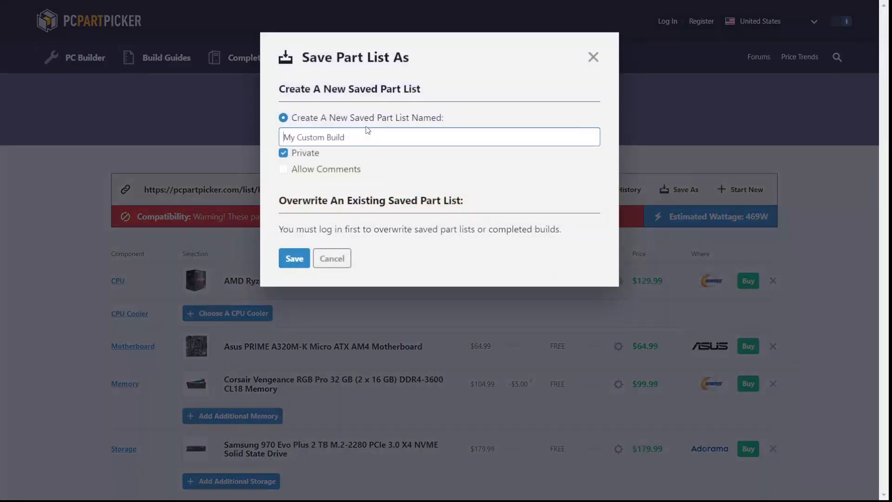
left_click_drag(309, 229, 423, 230)
left_click(536, 153)
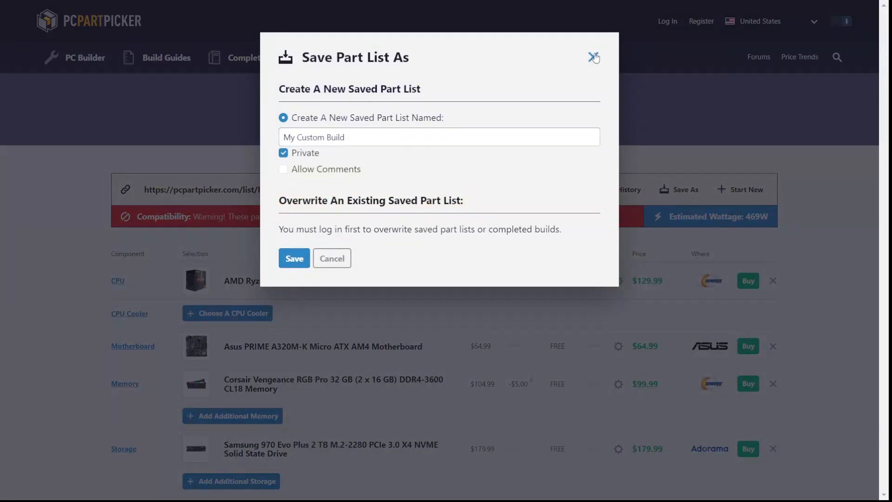
left_click(593, 57)
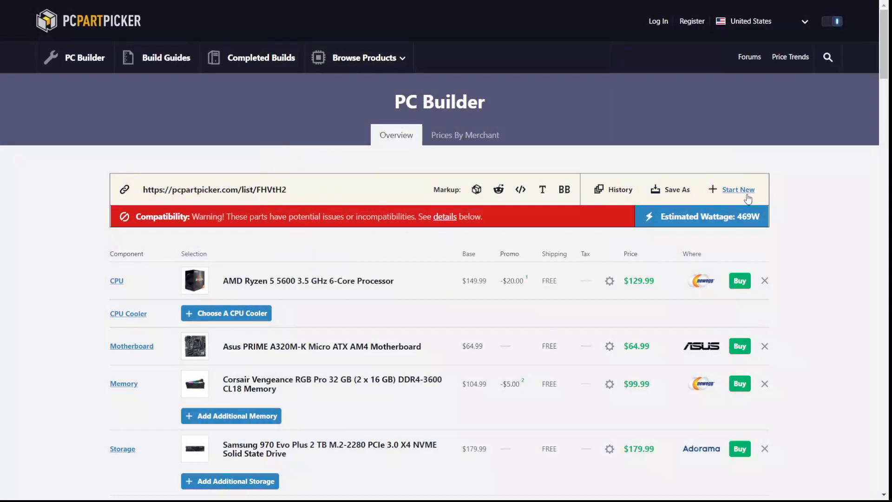
- Start a new, empty part list and look over its component categories
left_click(748, 198)
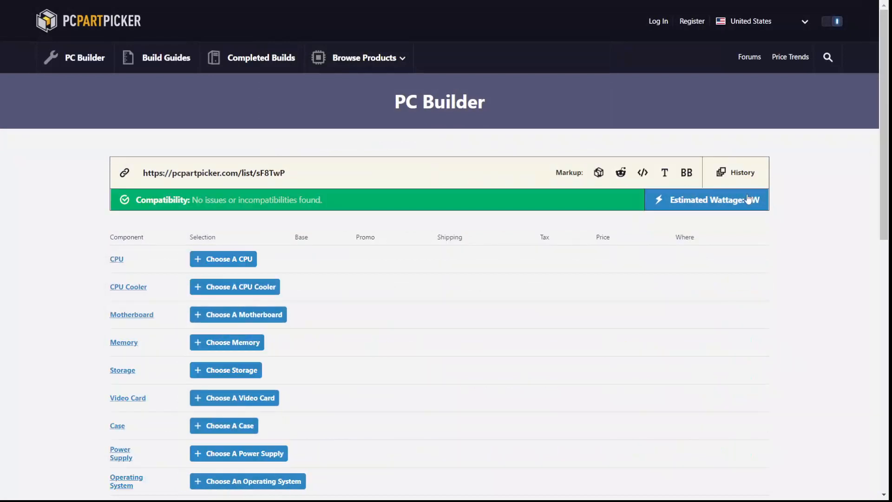
scroll(412, 403, "down", 8)
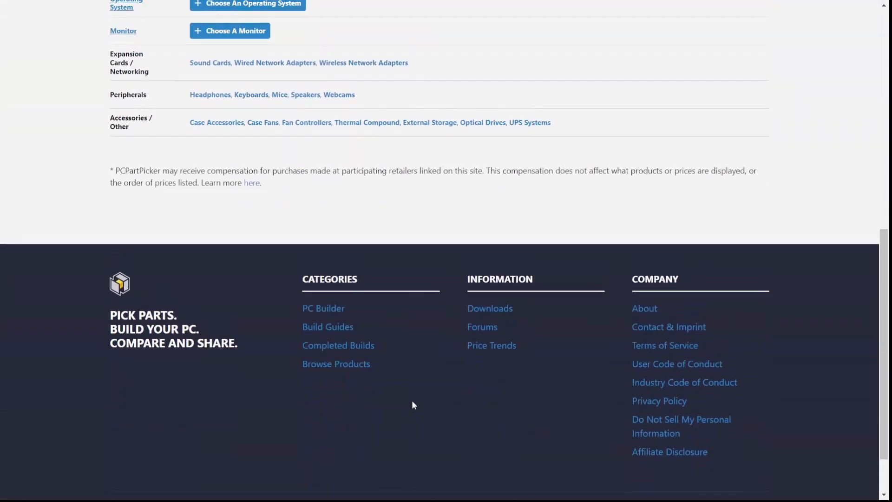
scroll(411, 401, "up", 10)
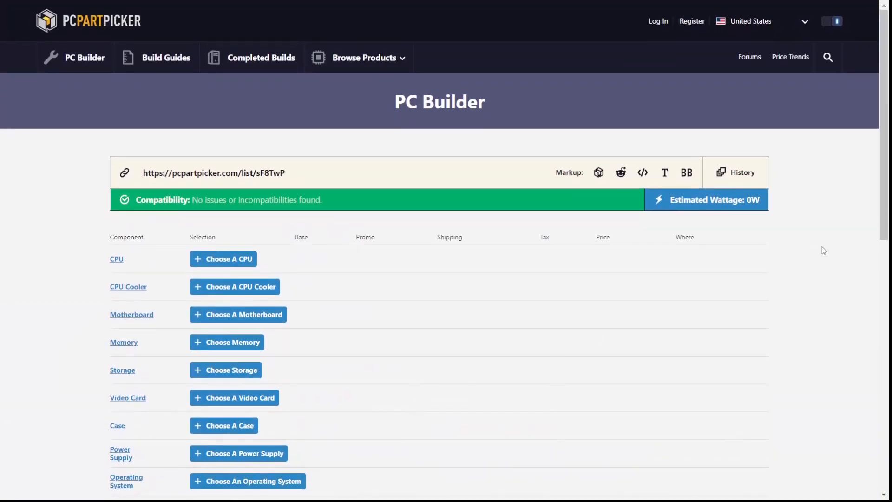